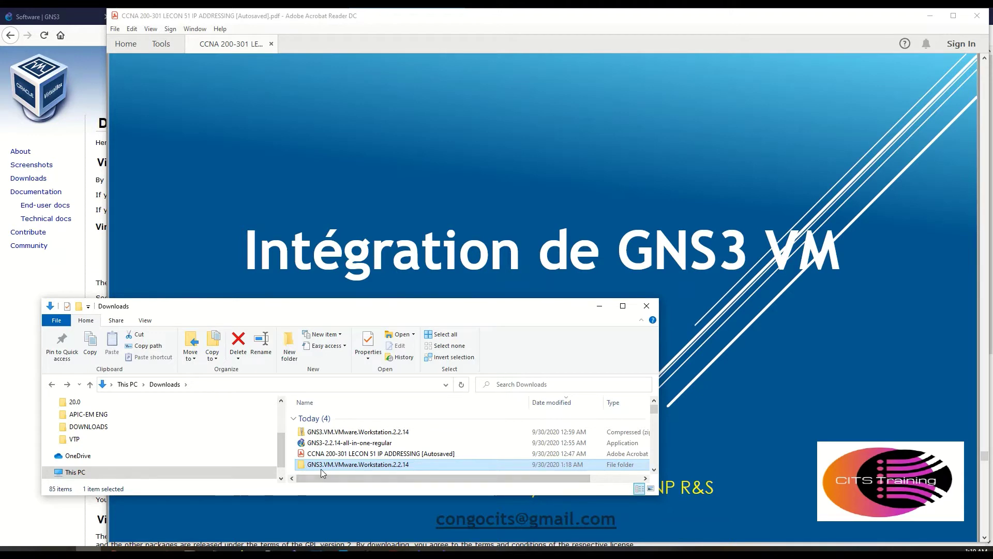
# Switch to VMware Workstation and import the GNS3 VM appliance from Downloads folder GNS3.VM.VMware.Workstation.2.2.14 under the name GNS3 VM (4).
pyautogui.doubleClick(321, 464)
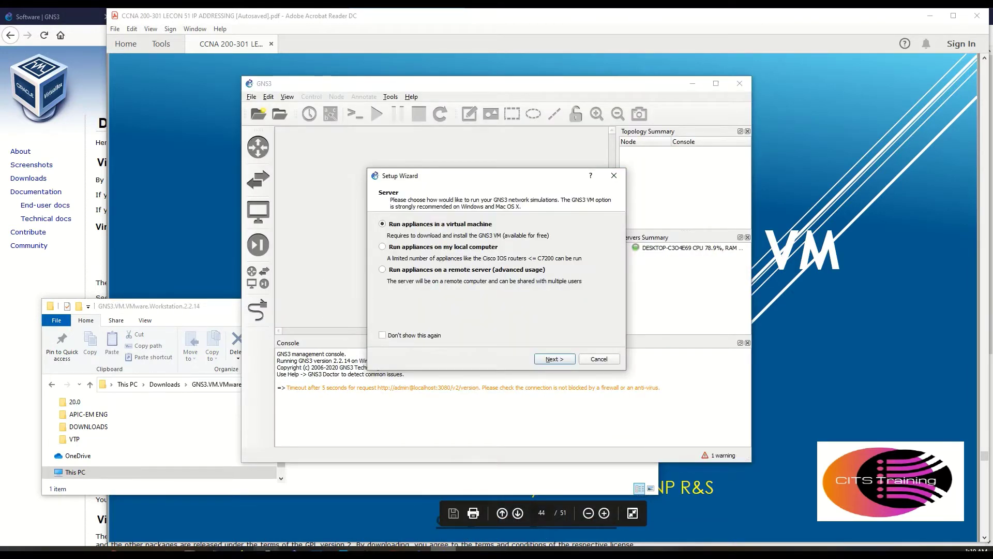
pyautogui.moveTo(340, 549)
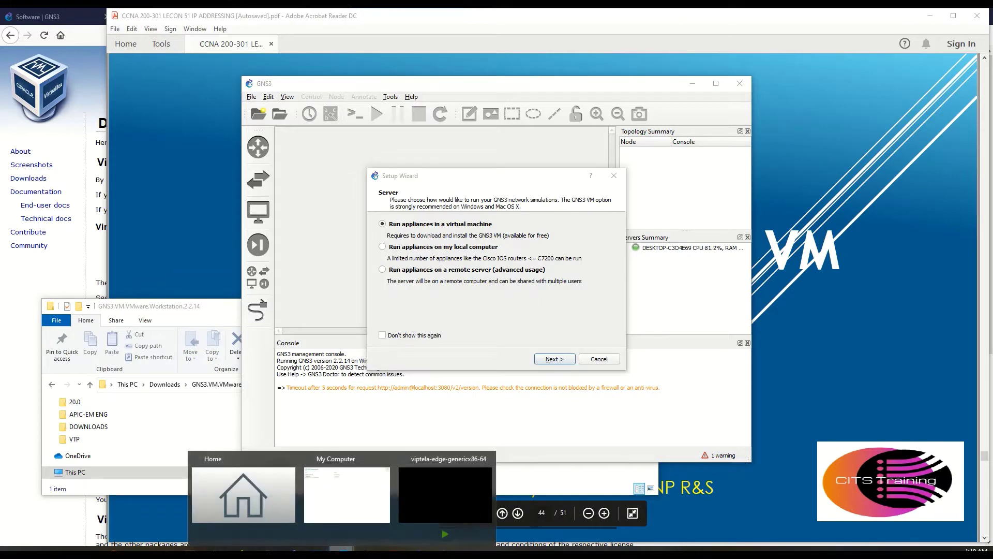
pyautogui.moveTo(257, 467)
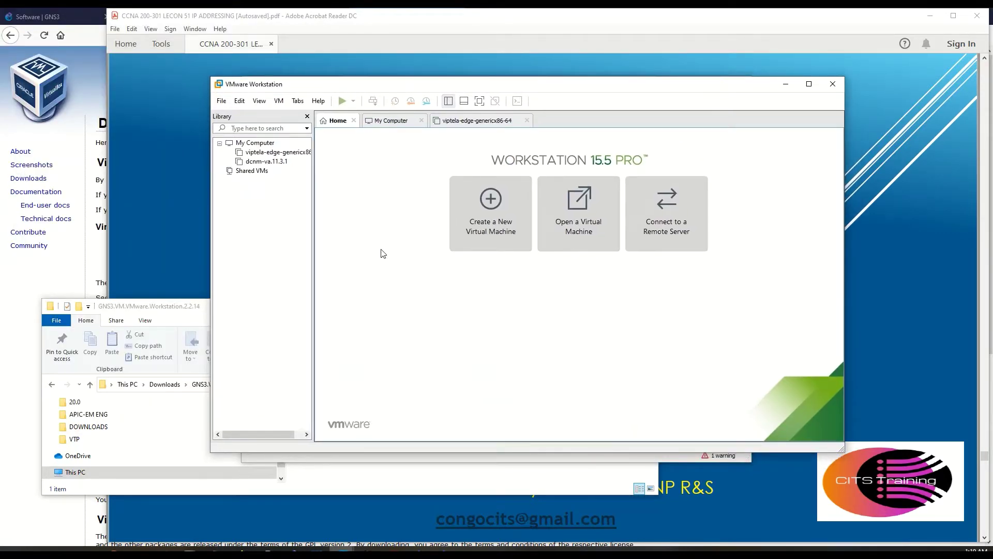
pyautogui.click(563, 210)
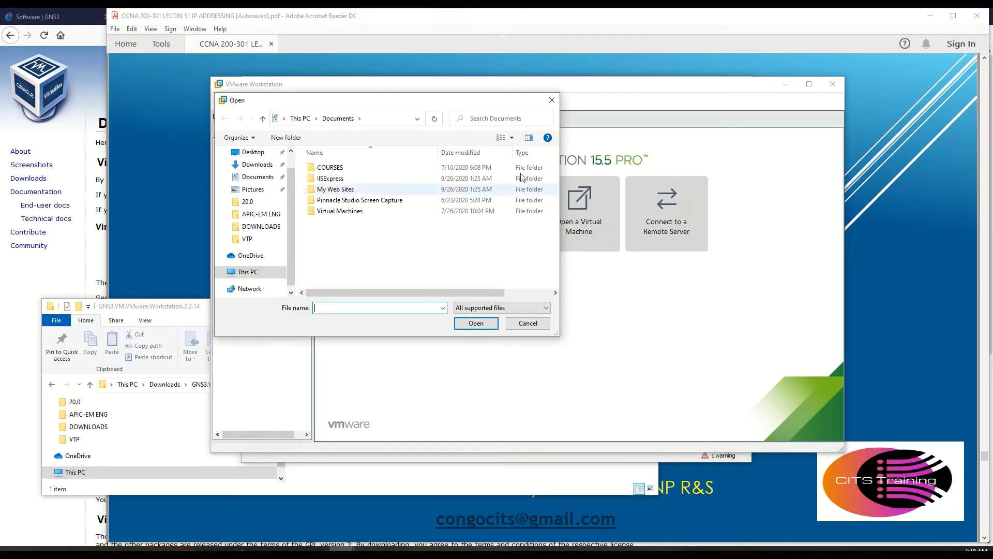
pyautogui.click(257, 164)
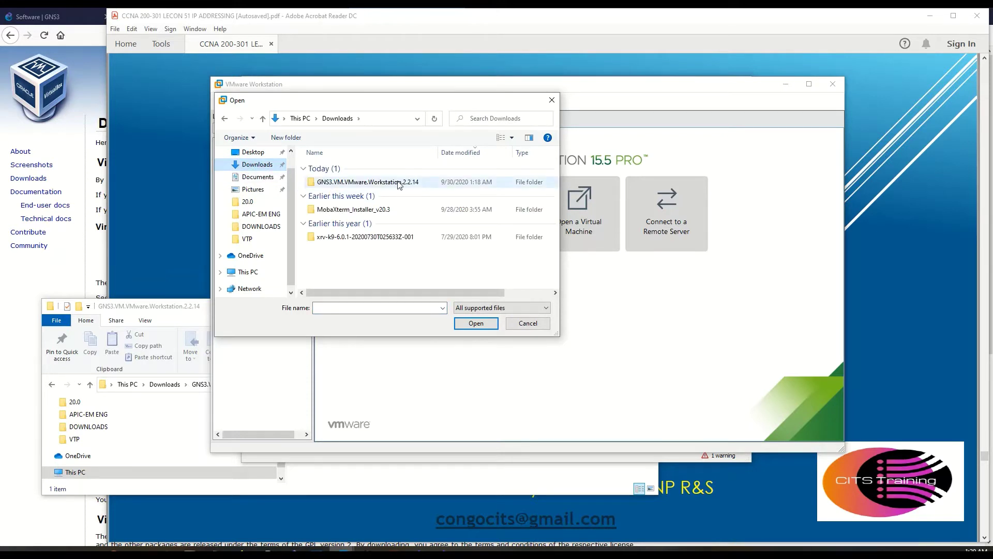
pyautogui.doubleClick(336, 183)
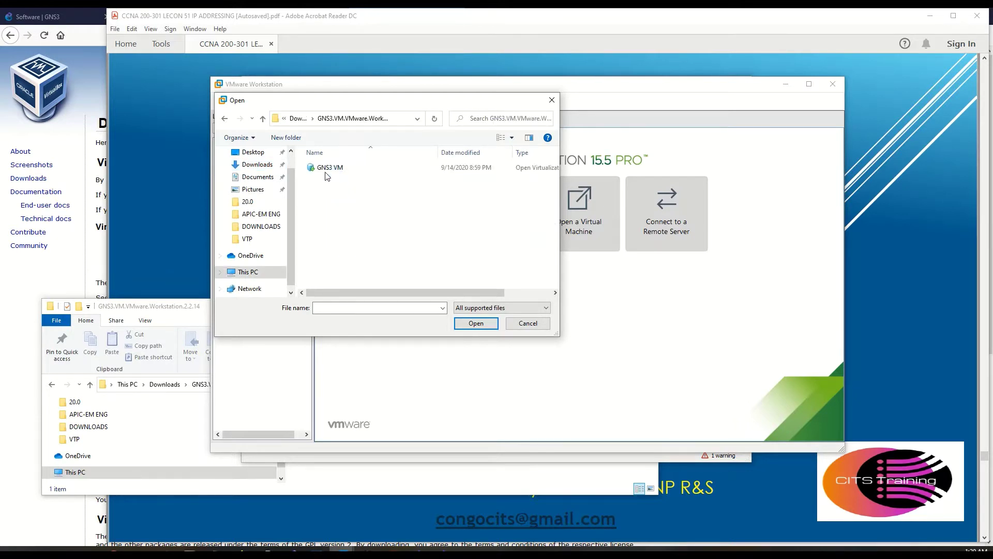
pyautogui.doubleClick(325, 171)
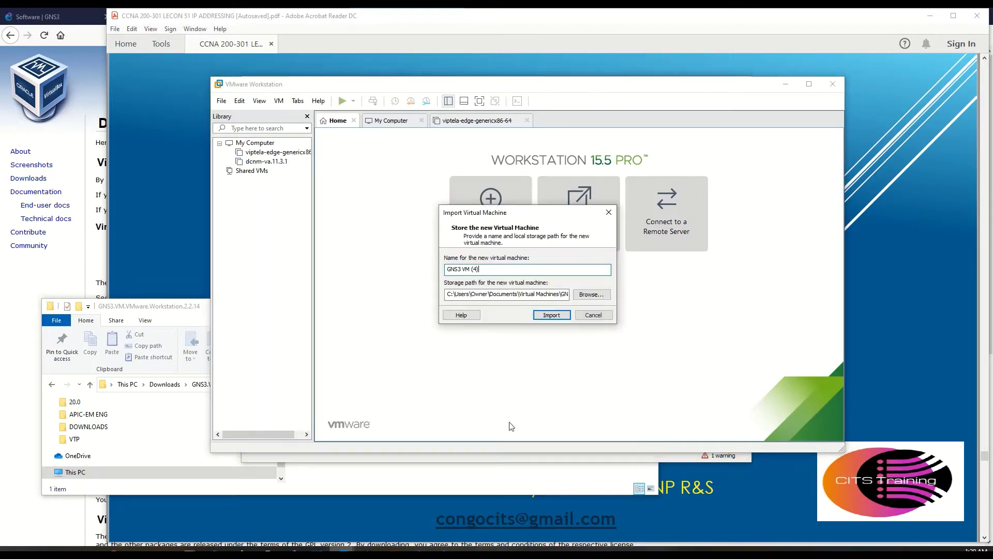
pyautogui.click(542, 315)
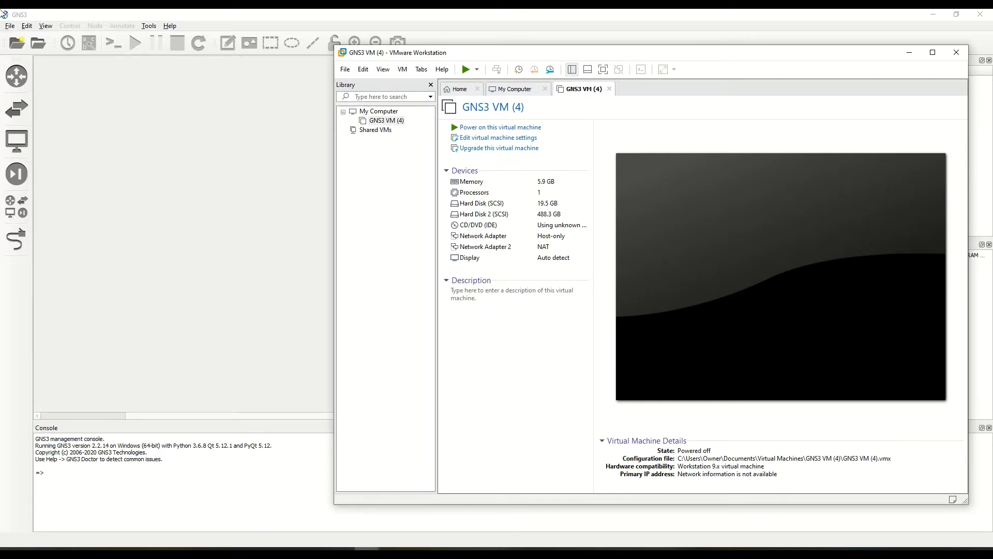
# Review the memory and processor allocation in the virtual machine settings of GNS3 VM (4).
pyautogui.click(485, 139)
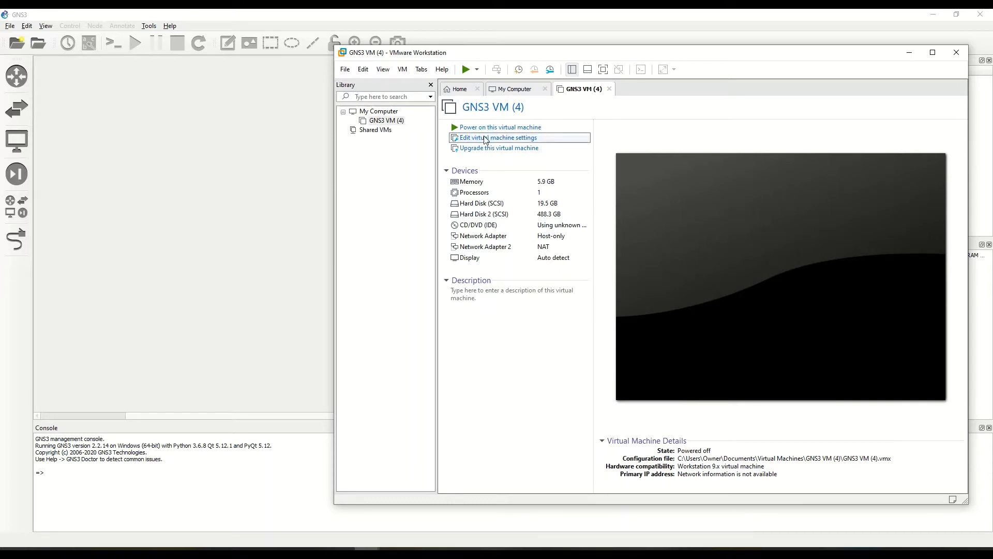
pyautogui.click(486, 139)
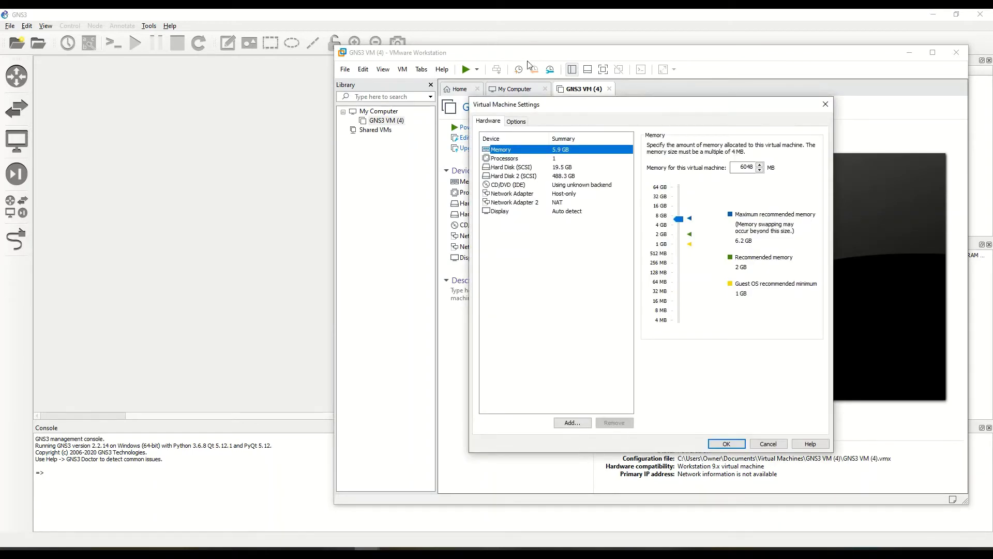
pyautogui.click(745, 167)
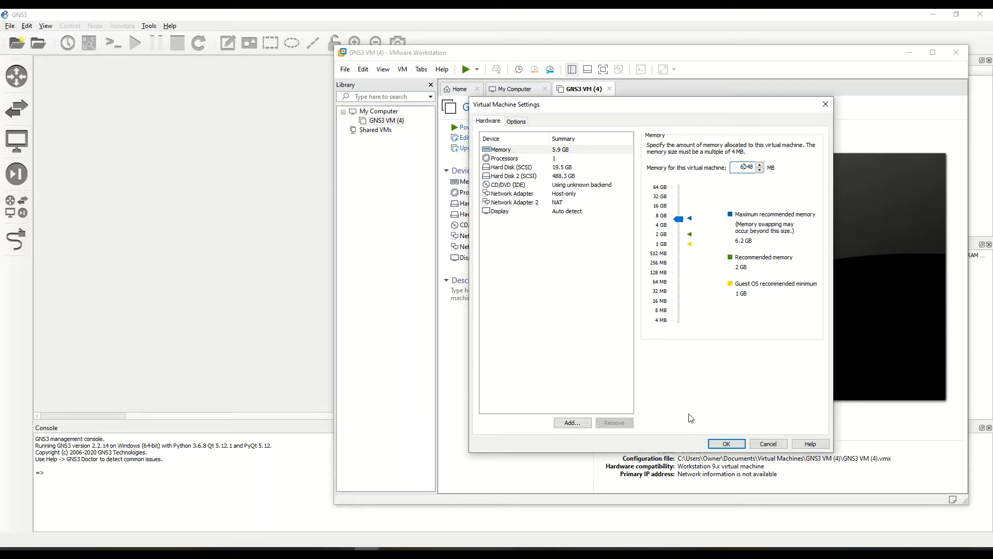
pyautogui.click(509, 160)
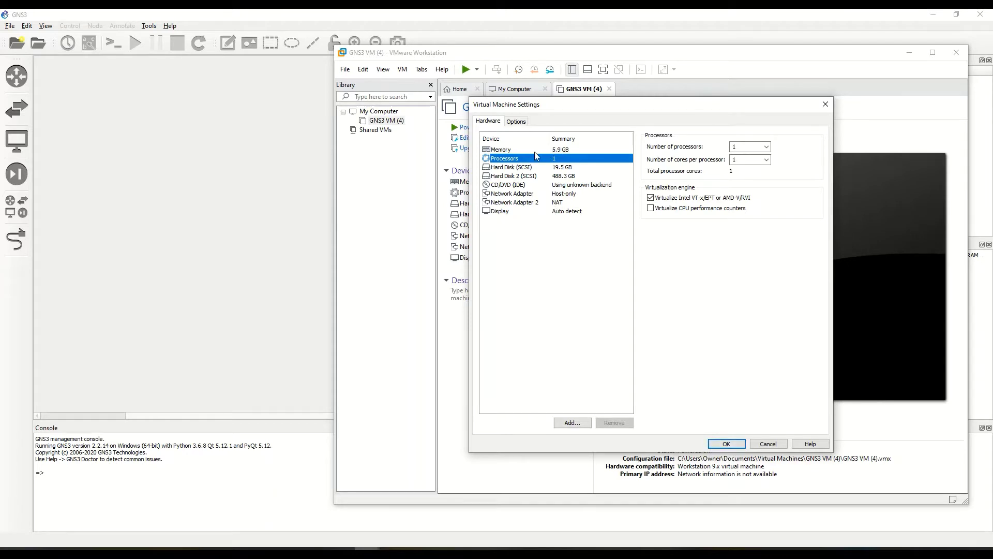
pyautogui.click(554, 151)
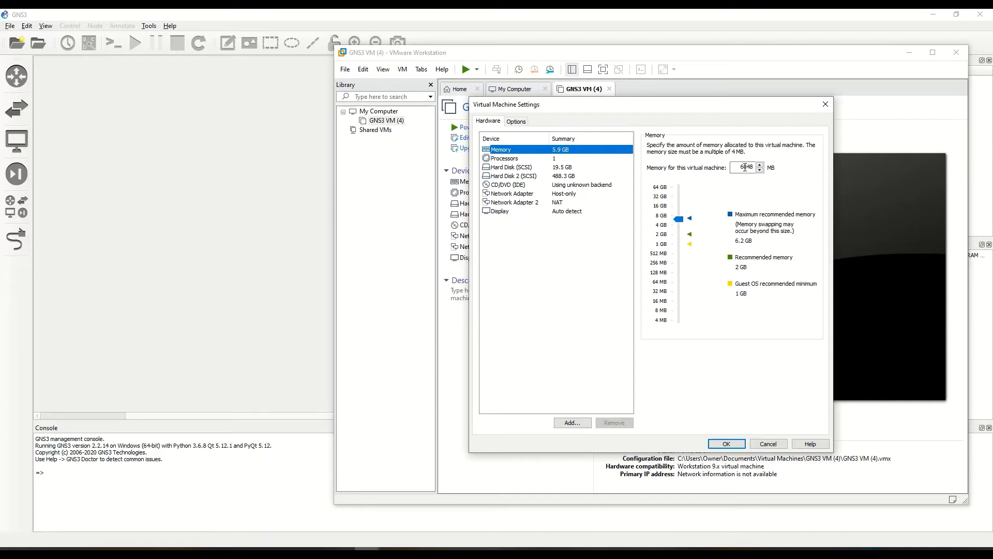
pyautogui.click(746, 167)
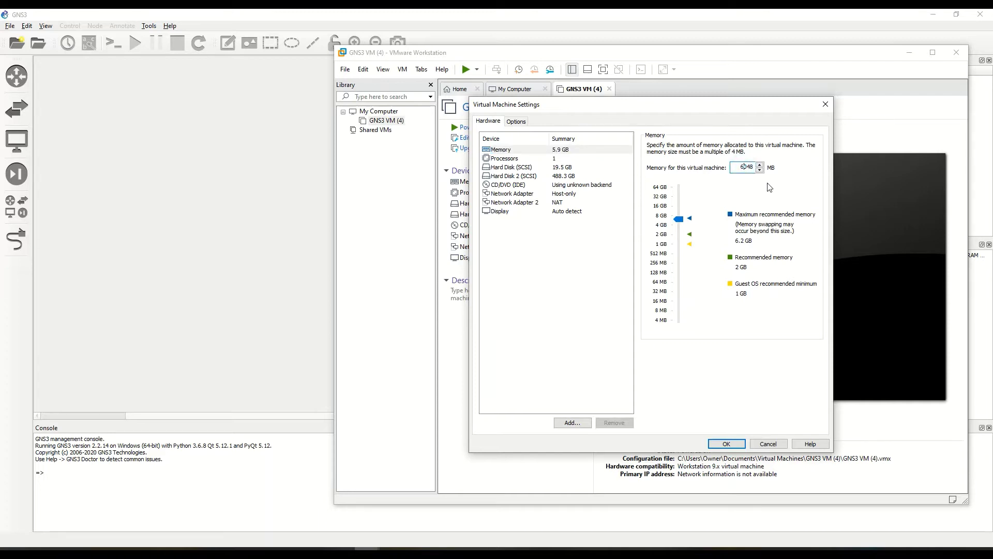
pyautogui.write('2')
pyautogui.click(727, 443)
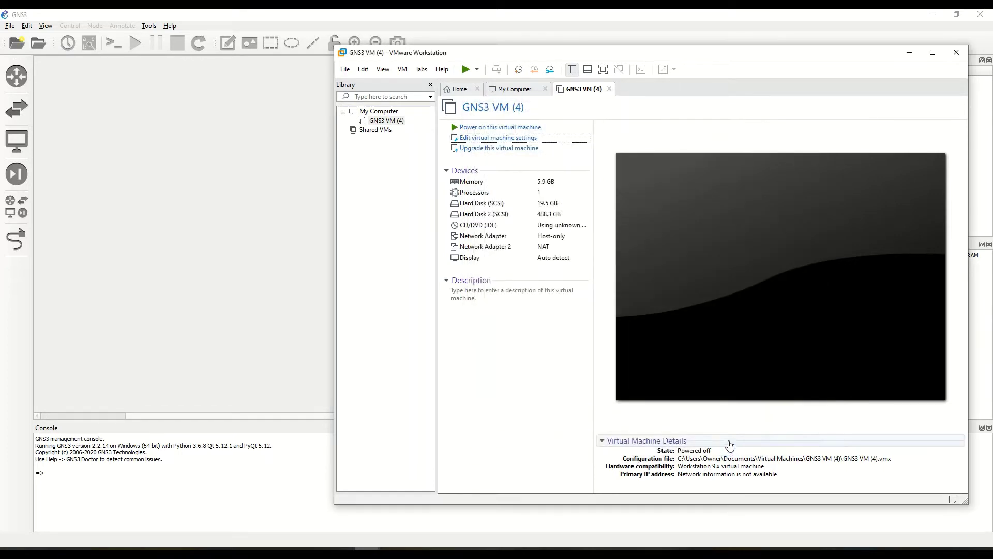
# Switch to GNS3 and enable the GNS3 VM in the preferences, with VMware Workstation / Player (recommended) as the virtualization engine.
pyautogui.click(253, 157)
pyautogui.click(27, 26)
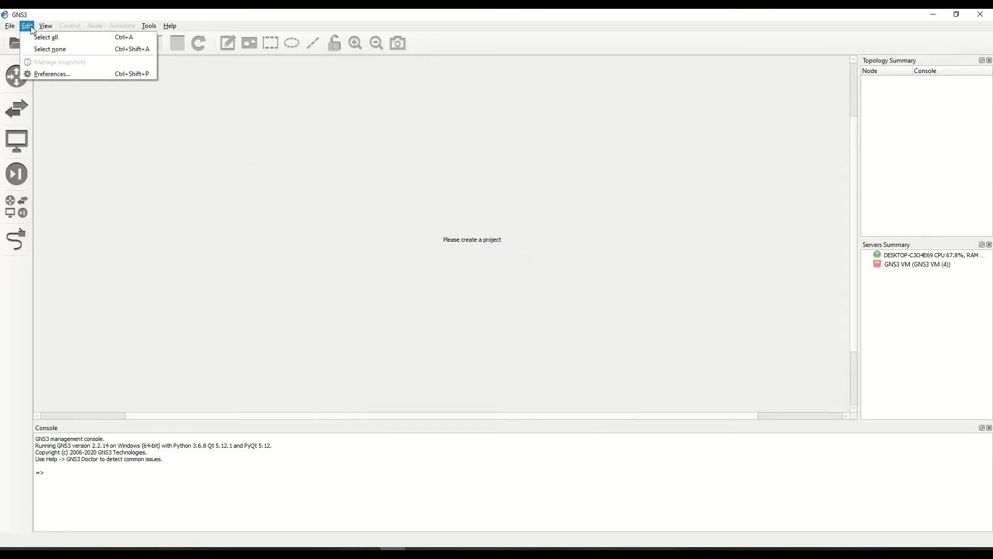
pyautogui.click(45, 69)
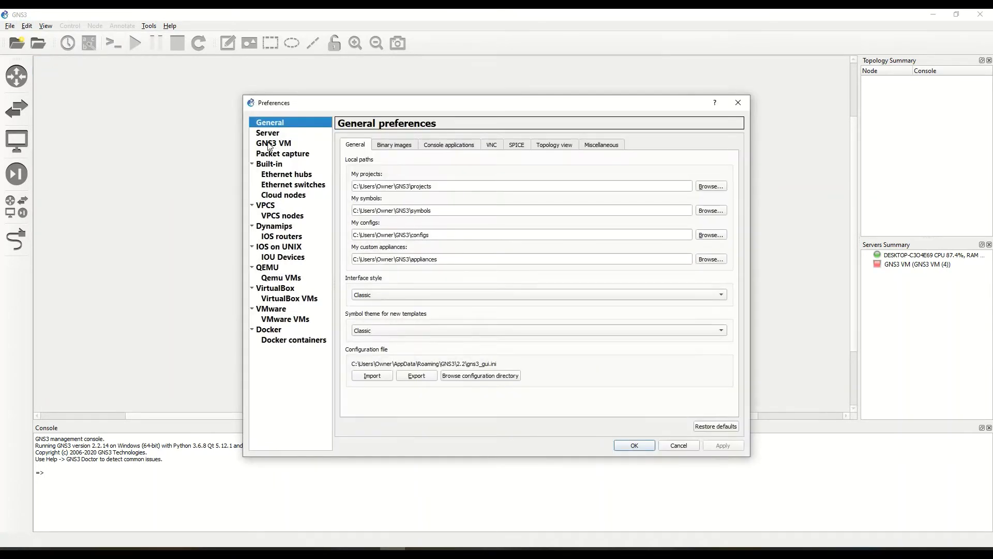
pyautogui.click(268, 144)
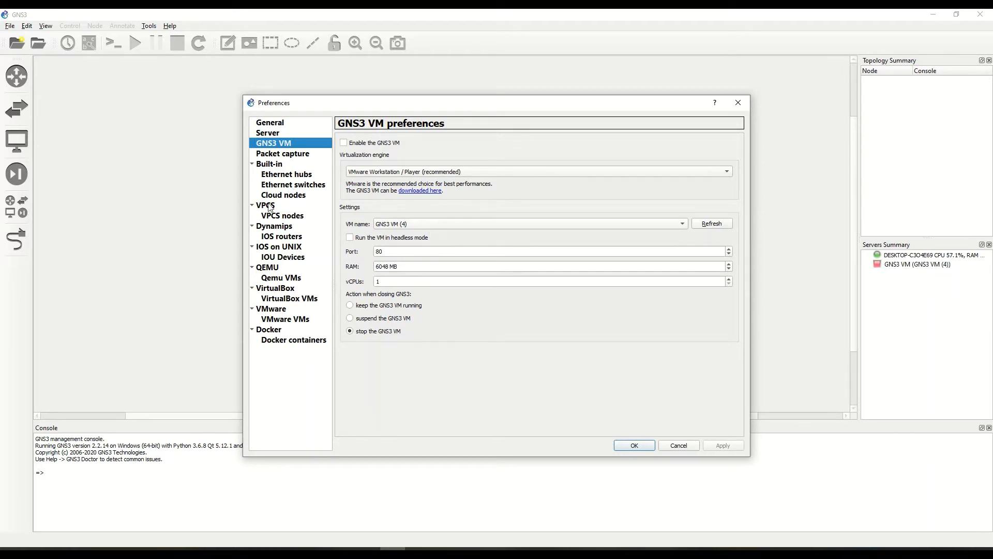
pyautogui.click(371, 172)
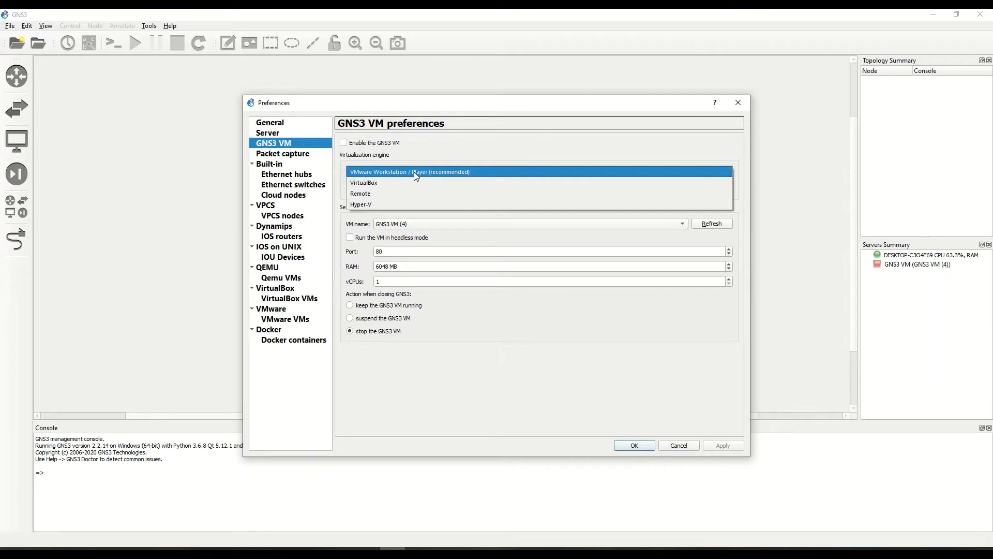
pyautogui.click(385, 169)
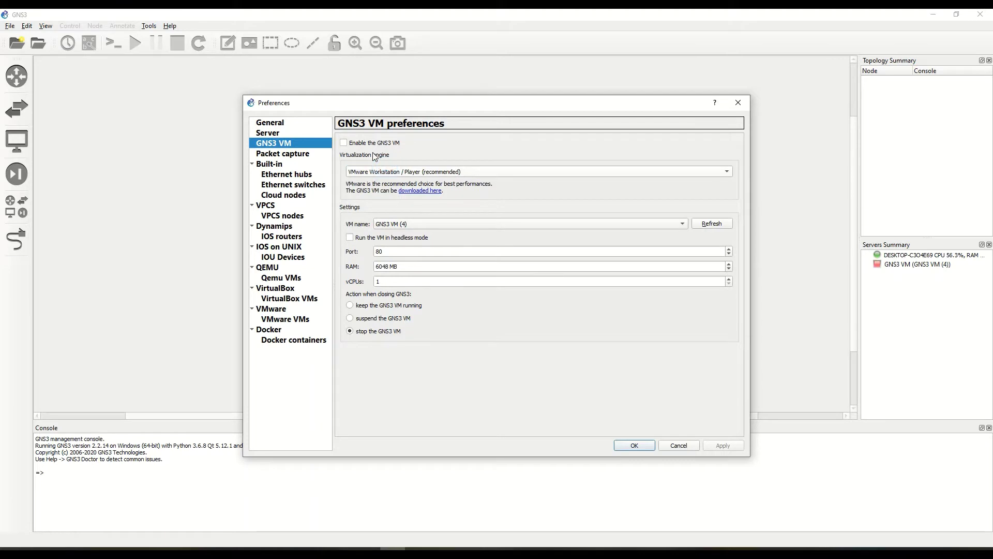
pyautogui.click(344, 144)
# Compare the VM name and RAM in the GNS3 VM preferences with the virtual machine shown in VMware Workstation.
pyautogui.moveTo(403, 266); pyautogui.dragTo(370, 266)
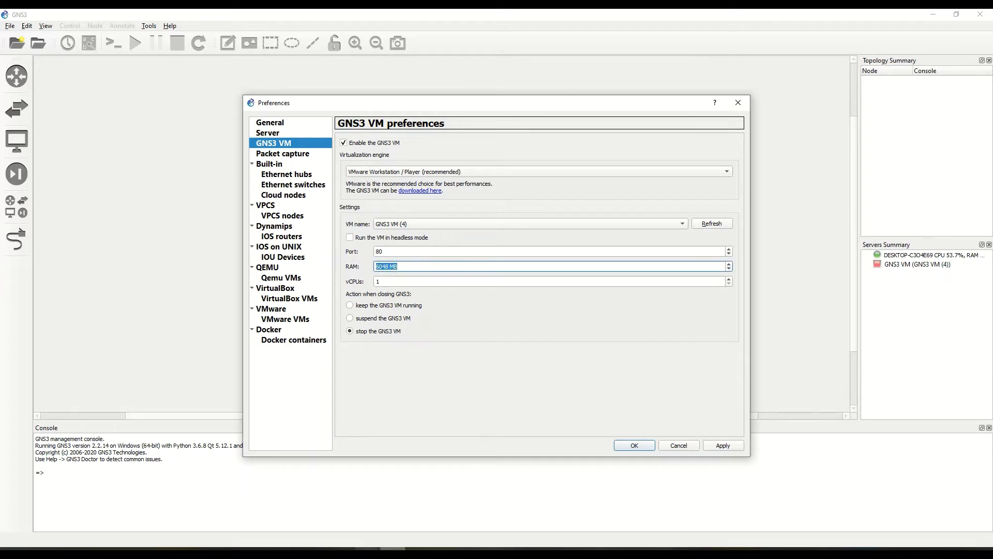
pyautogui.click(367, 548)
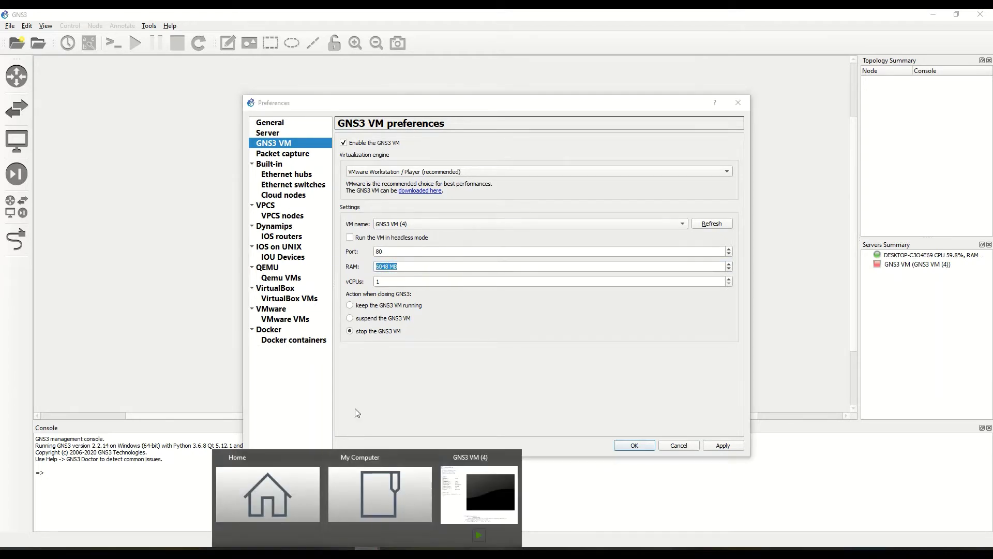
pyautogui.click(460, 460)
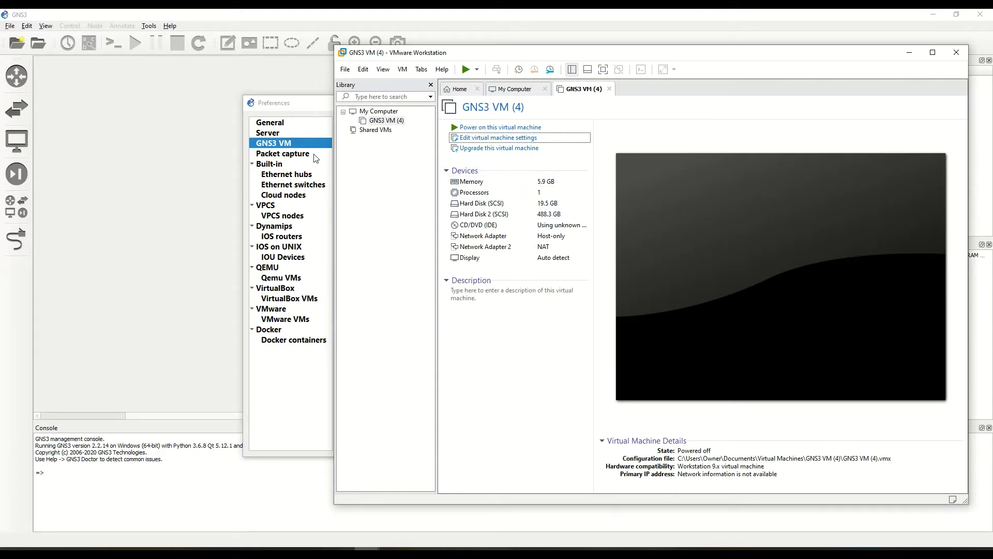
pyautogui.click(310, 102)
pyautogui.moveTo(310, 103); pyautogui.dragTo(137, 105)
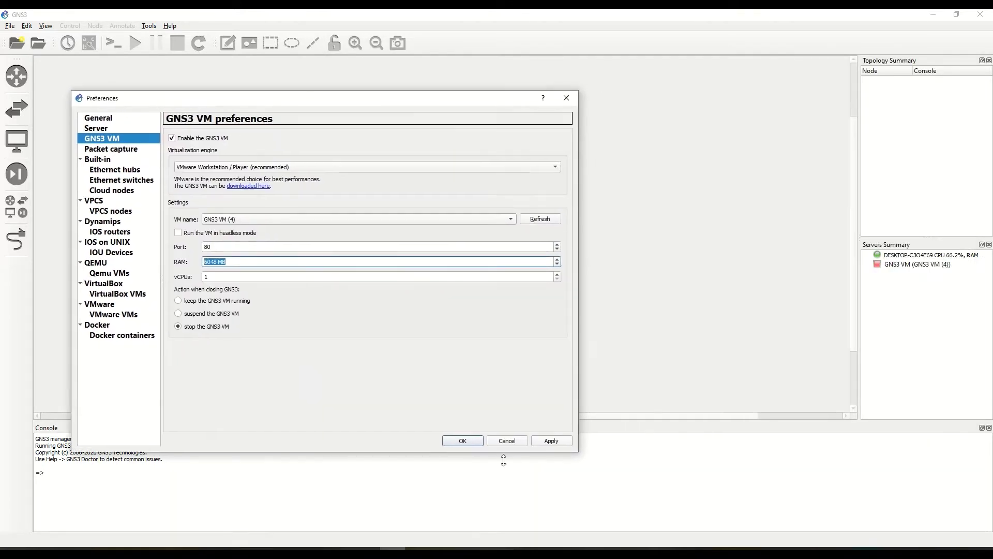
pyautogui.click(366, 549)
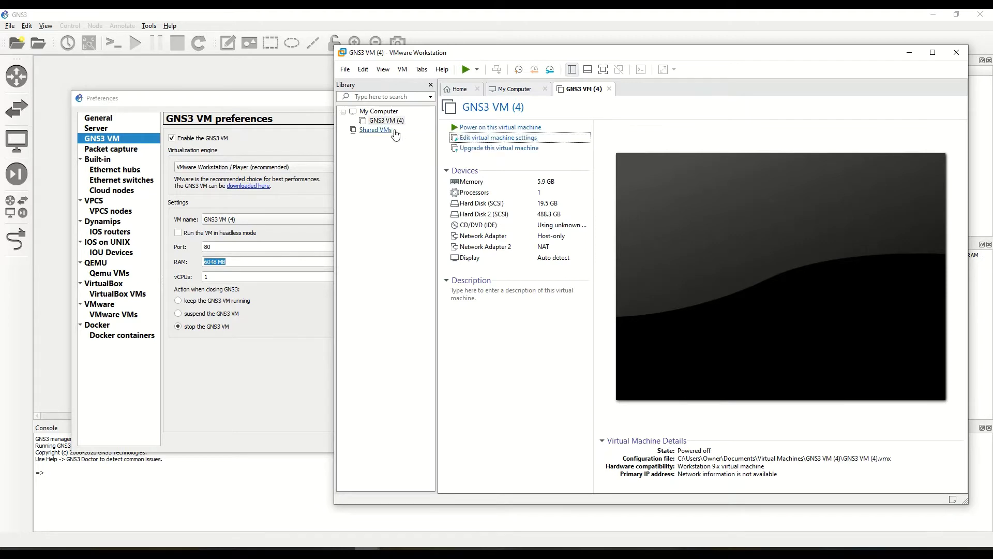
pyautogui.click(292, 374)
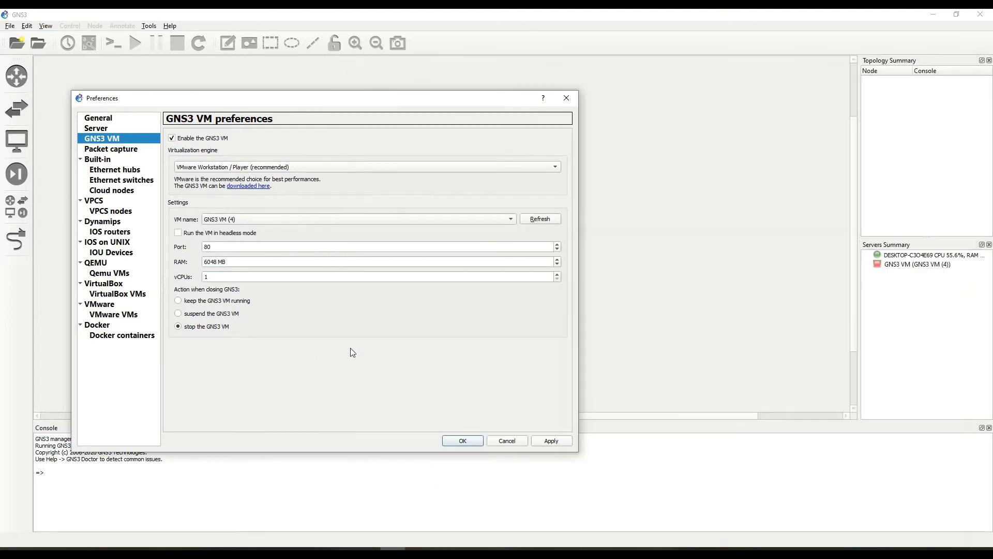
# Apply the GNS3 VM preferences to start GNS3 VM (4), and move the VMware Workstation window clear of the servers summary.
pyautogui.click(551, 441)
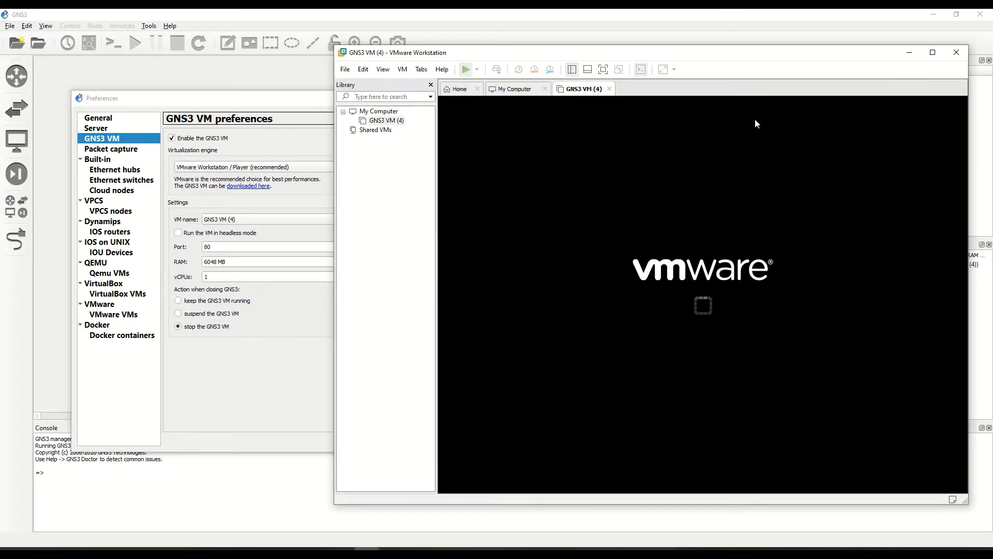
pyautogui.moveTo(739, 50); pyautogui.dragTo(576, 57)
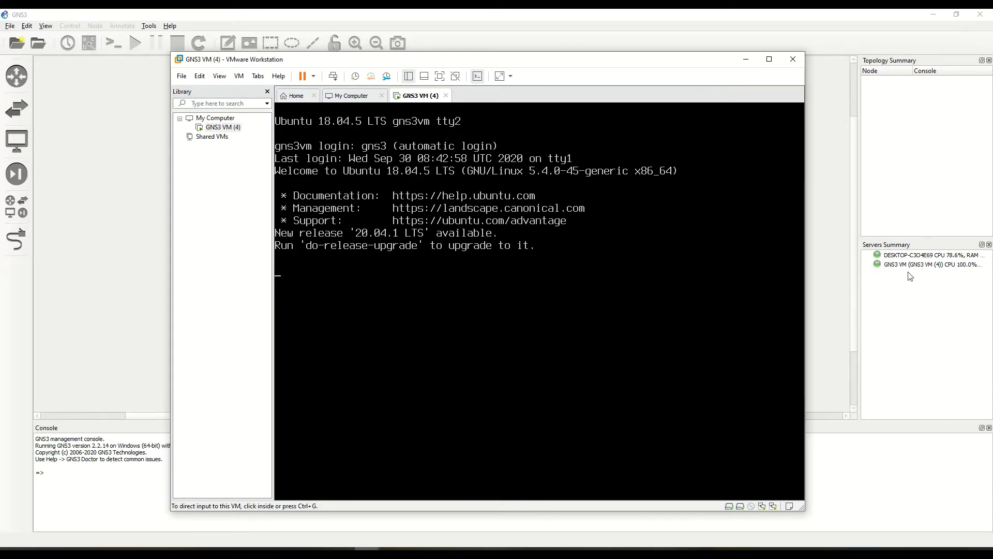
# Switch to the lesson PDF in Acrobat Reader, advance to the "Installation des images Dynamips" slide, and return to GNS3.
pyautogui.click(336, 549)
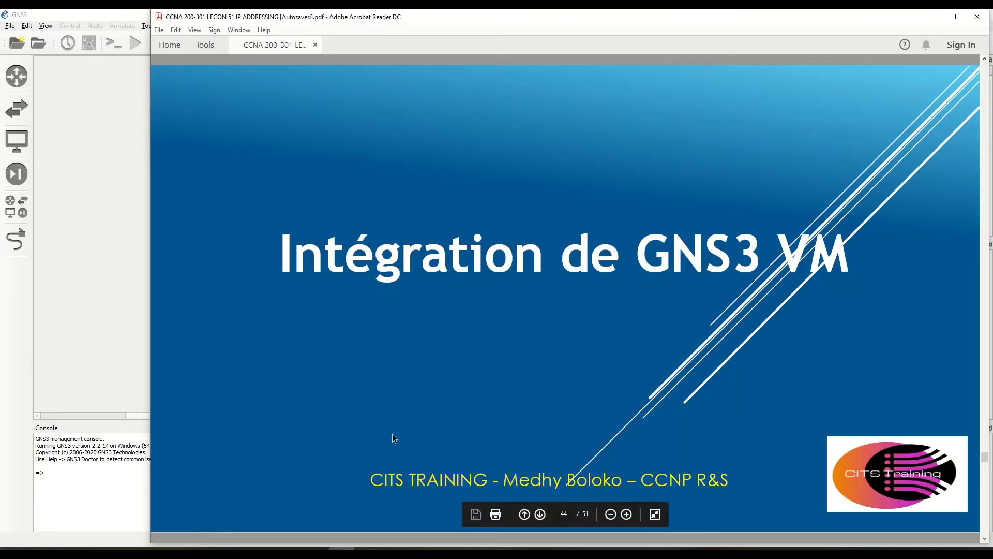
pyautogui.scroll(-1, 392, 434)
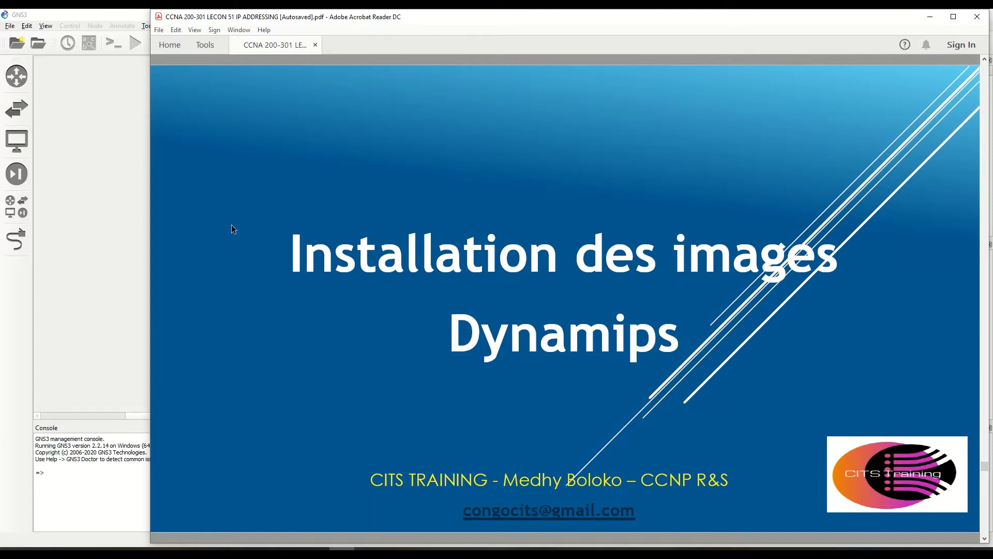
pyautogui.click(84, 249)
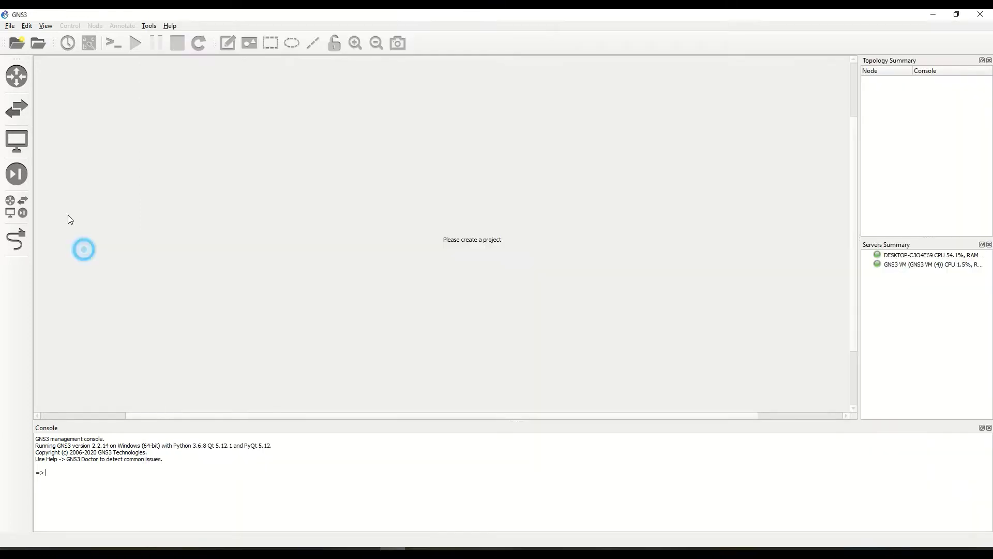
pyautogui.click(18, 44)
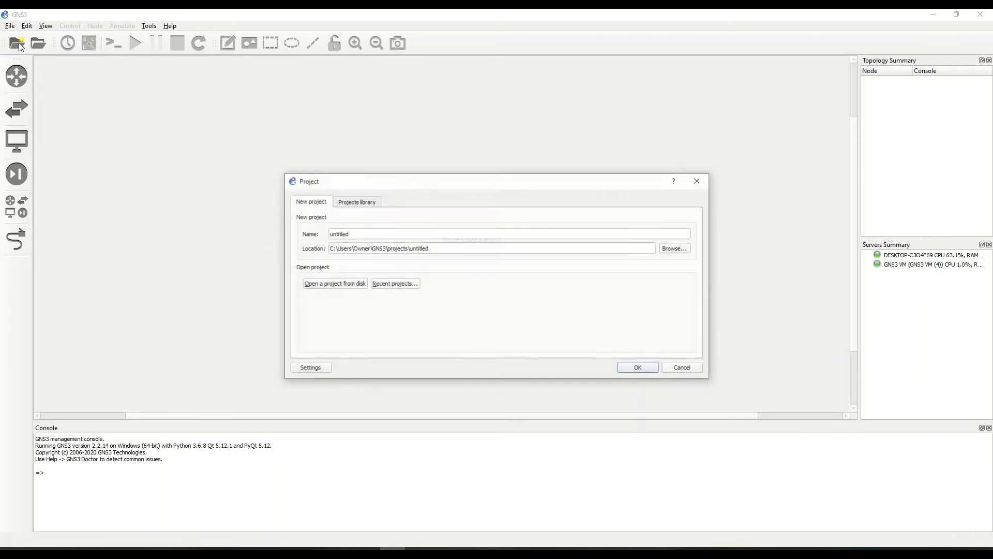
pyautogui.doubleClick(366, 234)
pyautogui.click(698, 180)
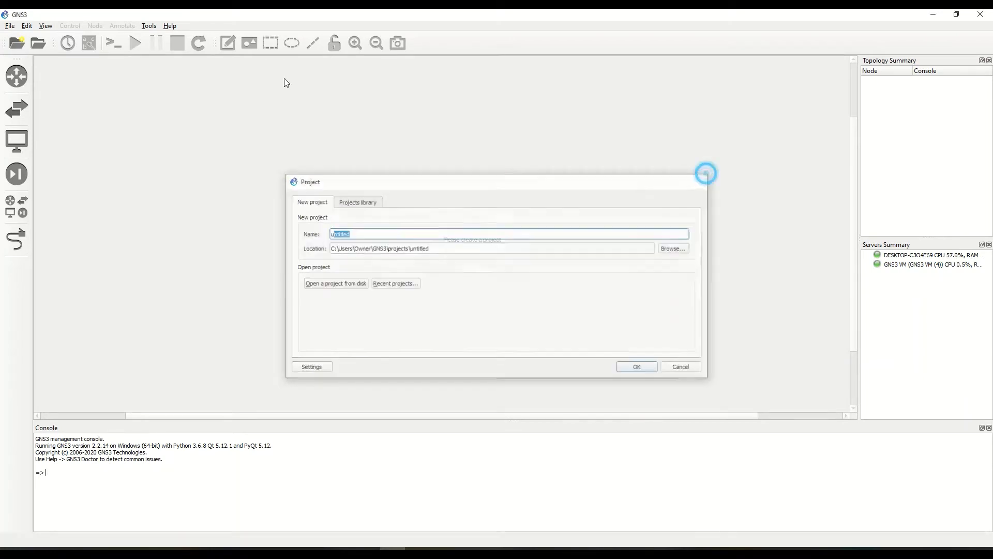
# Create a new blank GNS3 project named CCNA.
pyautogui.click(18, 45)
pyautogui.click(359, 233)
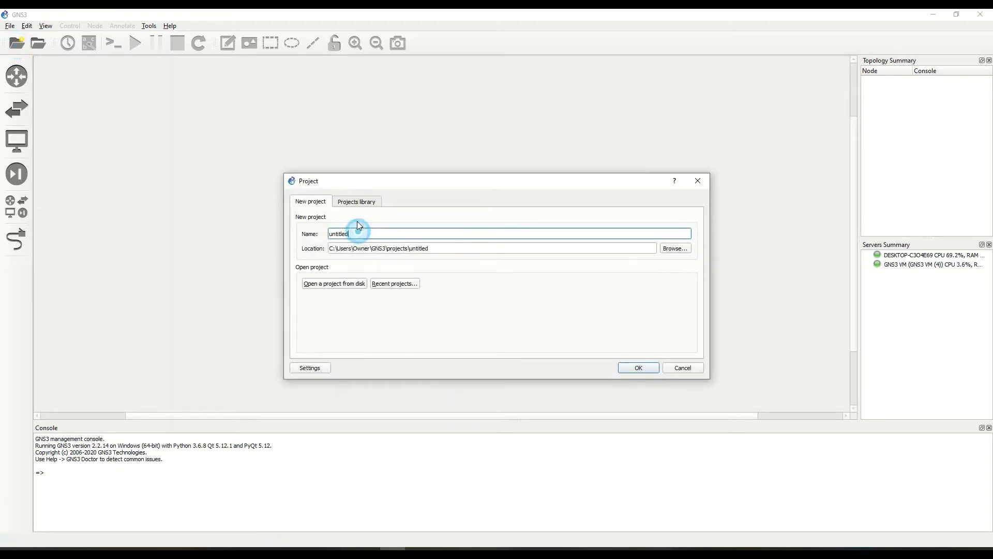
pyautogui.press('BackSpace')
pyautogui.press('BackSpace')
pyautogui.press('BackSpace')
pyautogui.write('CCNA')
pyautogui.click(638, 368)
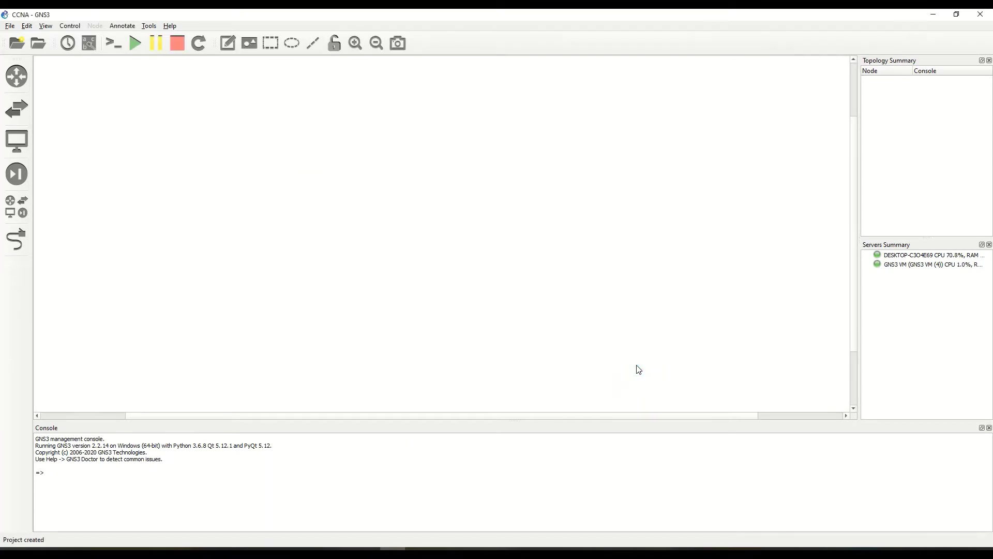
# Show the list of all devices, check the "Installation des images Dynamips" slide in Acrobat Reader, and return to GNS3.
pyautogui.click(23, 210)
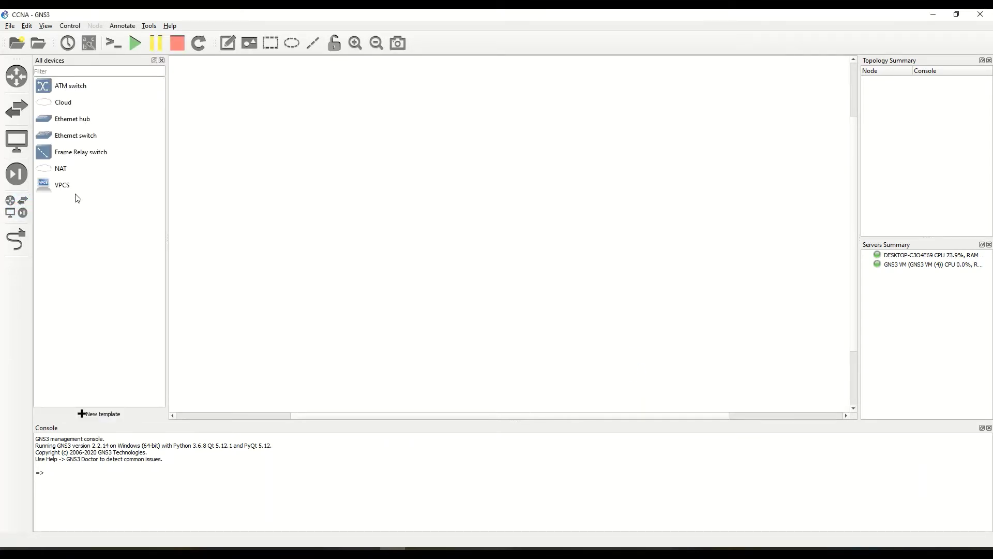
pyautogui.click(25, 208)
pyautogui.click(26, 207)
pyautogui.click(342, 546)
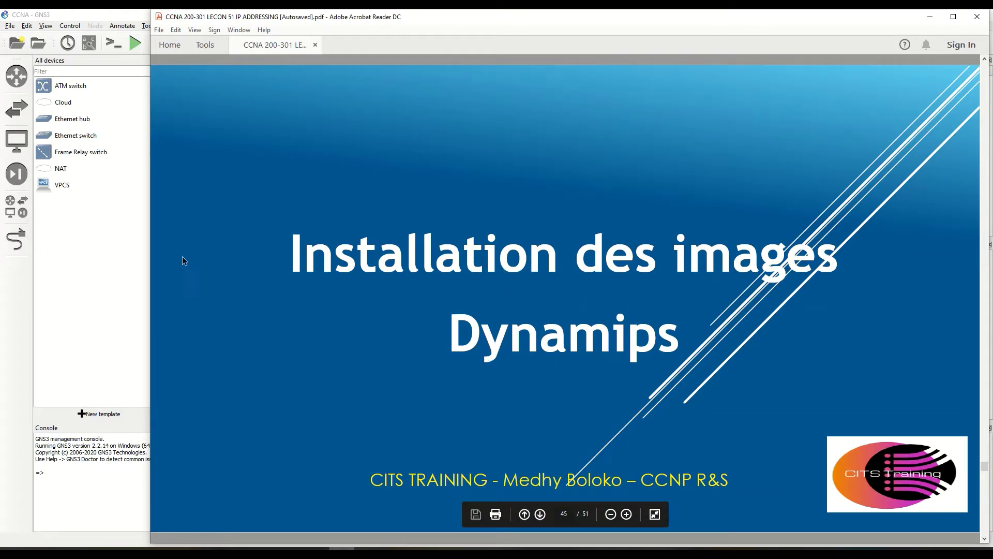
pyautogui.hotkey('alt', 'Tab')
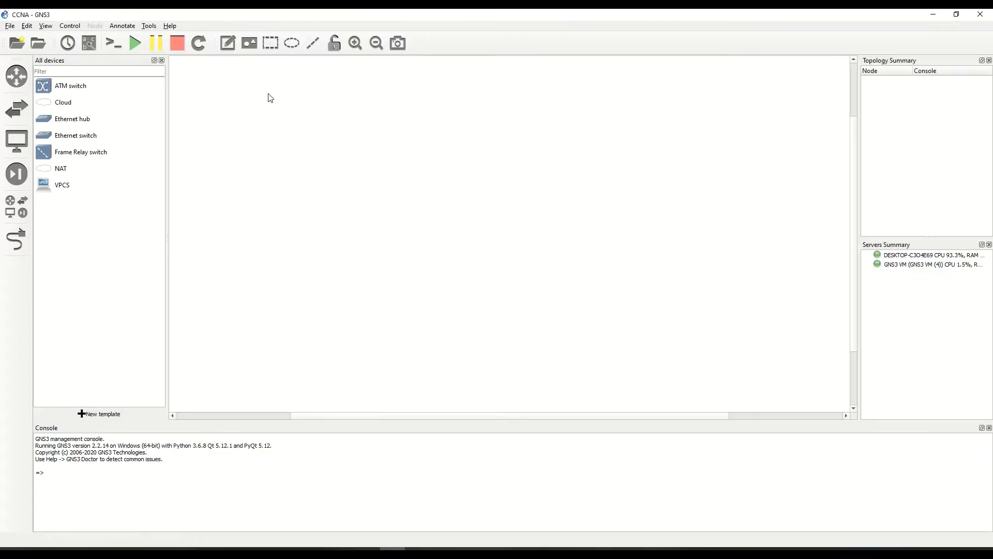
# Start a new Dynamips IOS router template in the preferences and set it to run on the GNS3 VM.
pyautogui.click(27, 26)
pyautogui.click(49, 75)
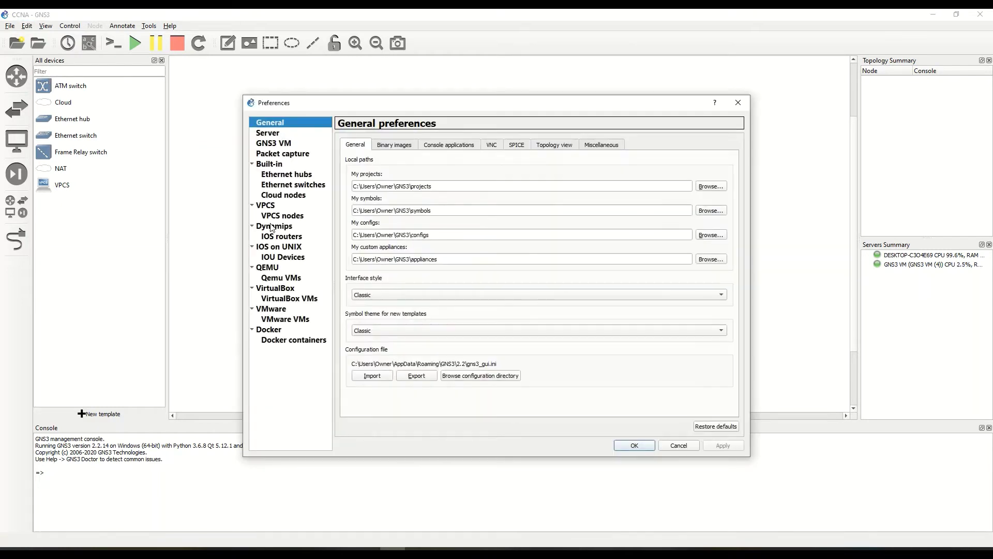
pyautogui.click(280, 237)
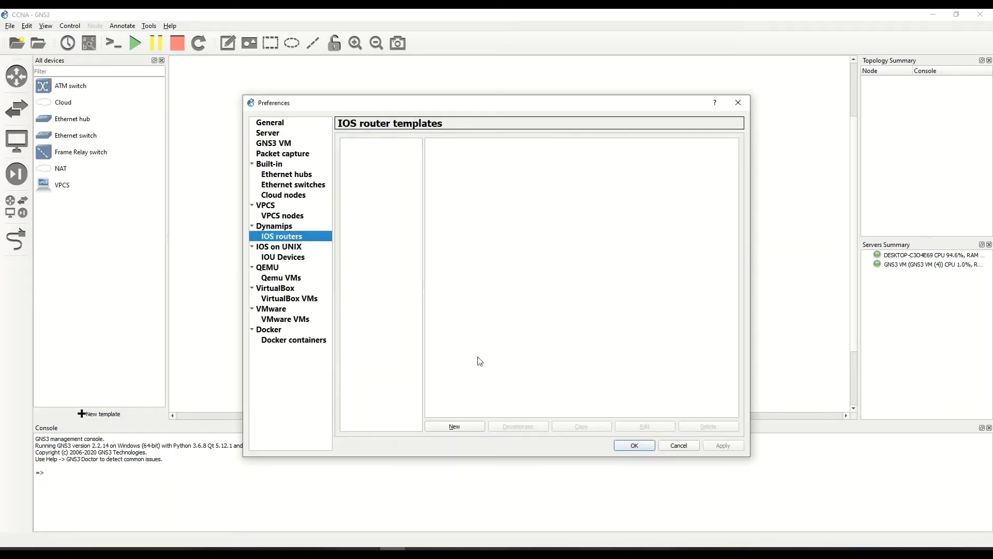
pyautogui.click(473, 428)
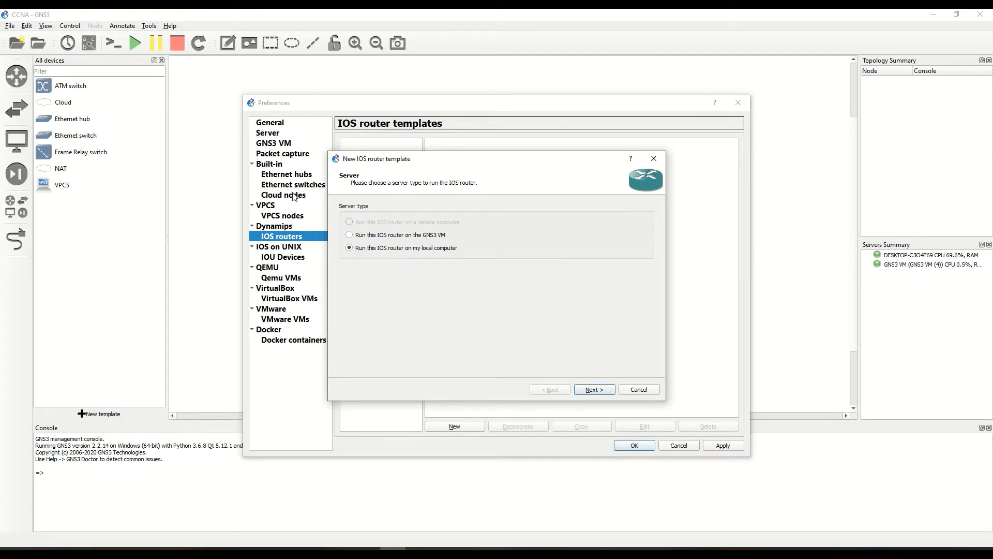
pyautogui.click(412, 234)
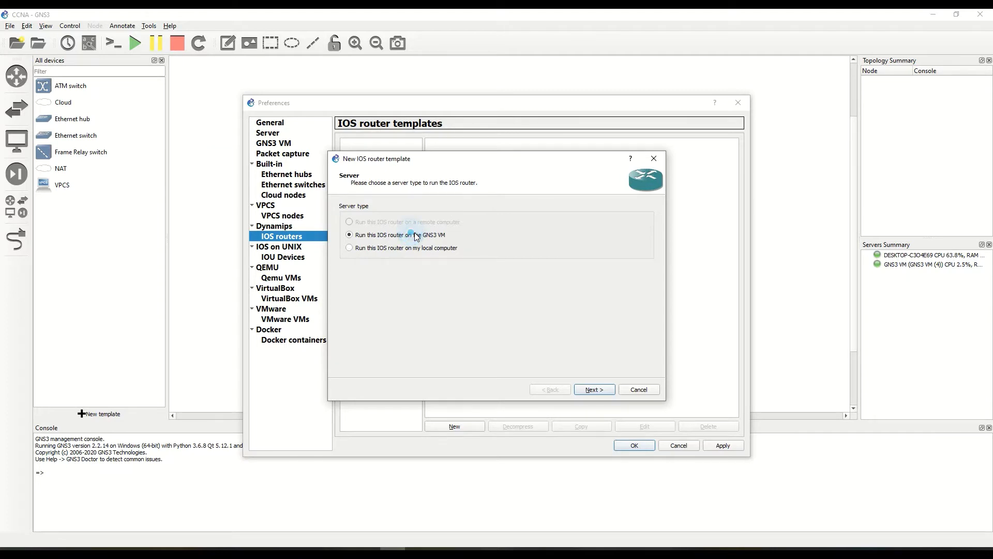
pyautogui.click(605, 391)
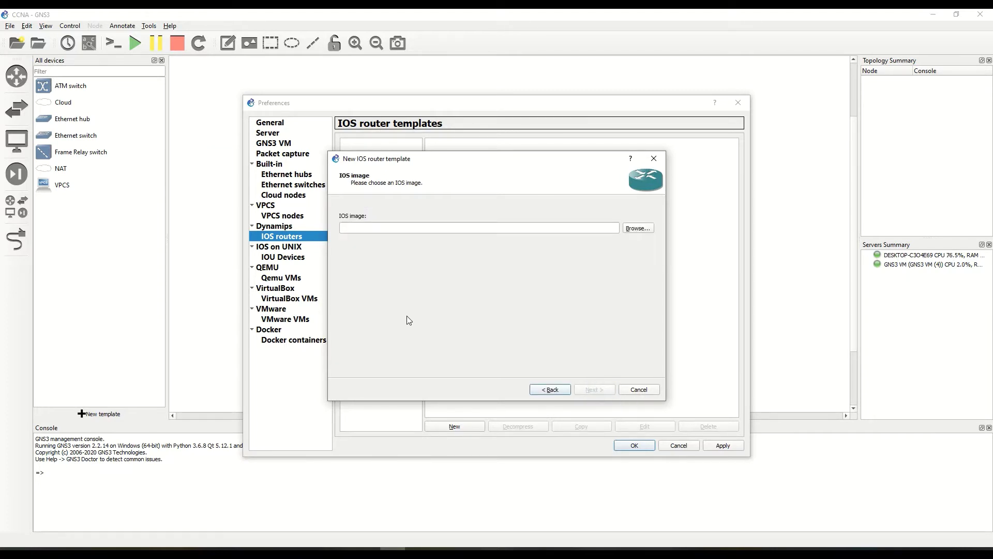
# Upload c7200-advipservicesk9-mz.152-4.S5.image as the IOS image and name the router c7200 GNSS3, accepting the default RAM of 512 MiB.
pyautogui.click(643, 231)
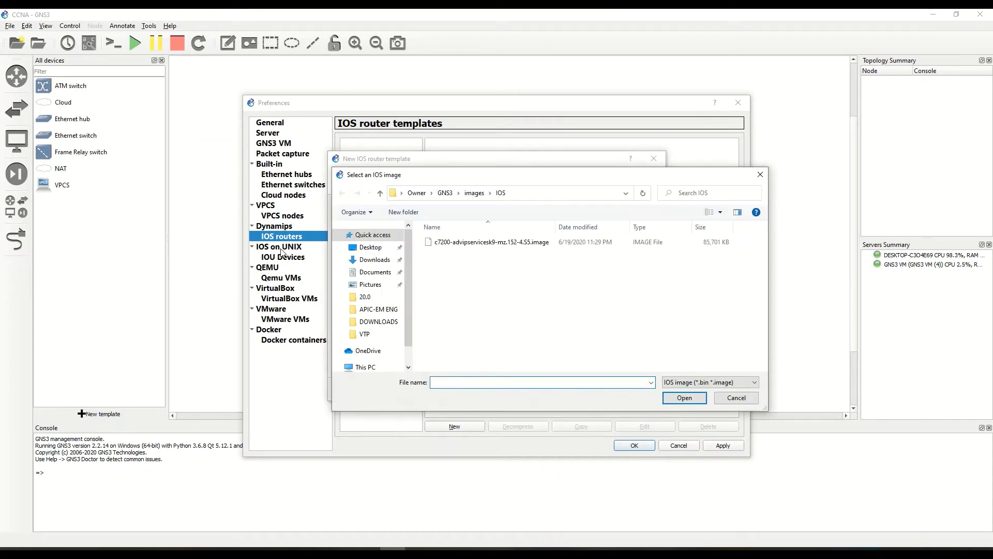
pyautogui.doubleClick(493, 242)
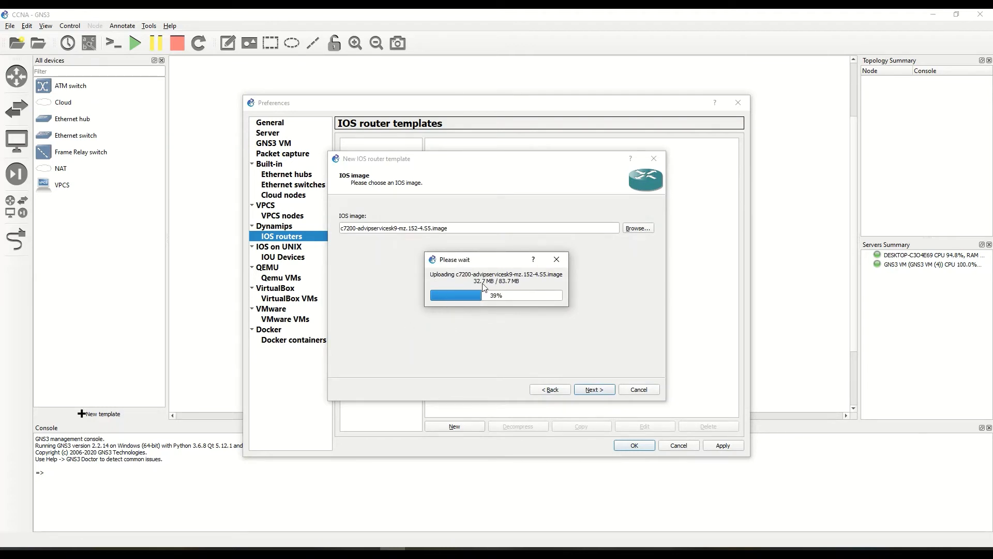
pyautogui.click(594, 392)
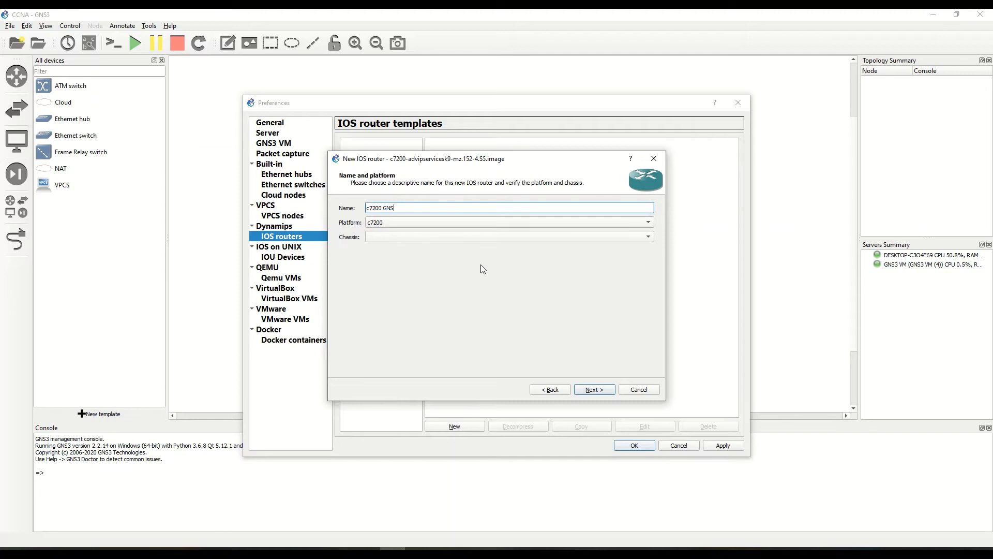
pyautogui.write('GNSS3')
pyautogui.click(595, 393)
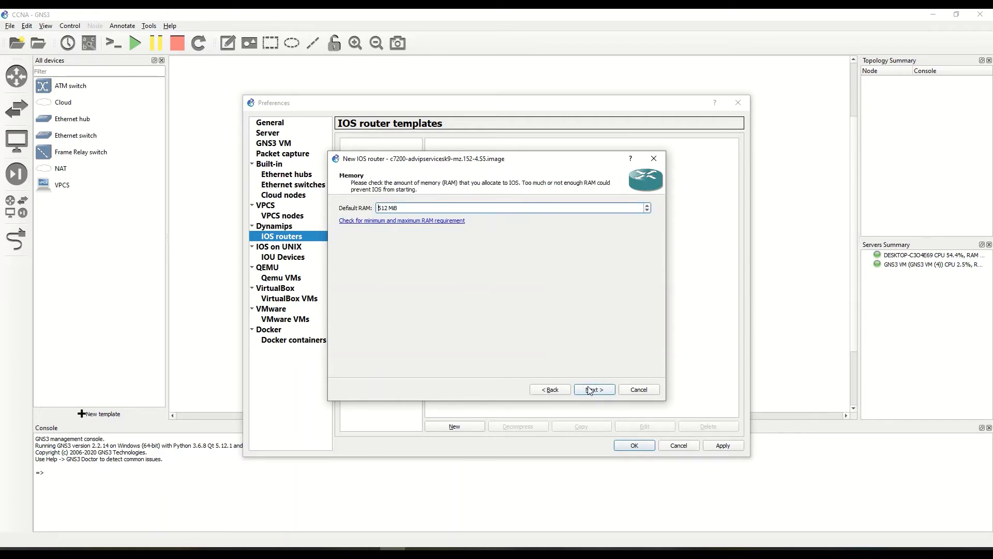
pyautogui.click(595, 391)
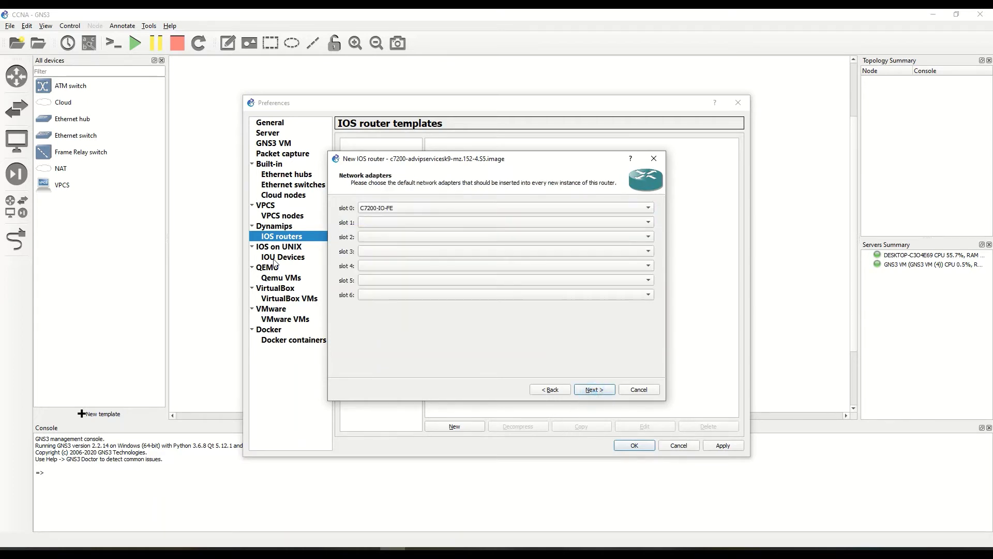
# Assign network adapters C7200-IO-GE-E to slot 0, PA-GE to slots 1 and 2, and PA-2FE-TX to slot 3.
pyautogui.click(376, 208)
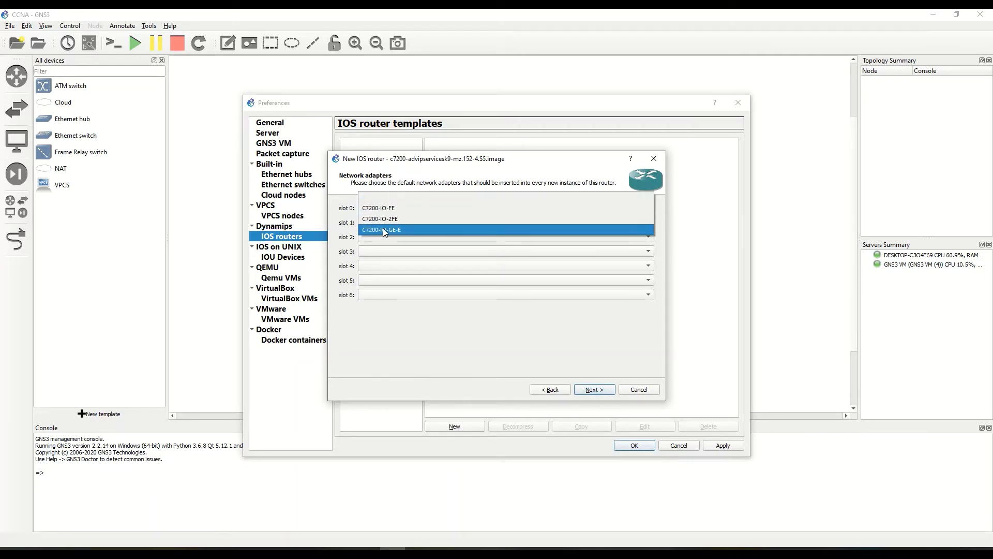
pyautogui.click(383, 229)
pyautogui.click(383, 223)
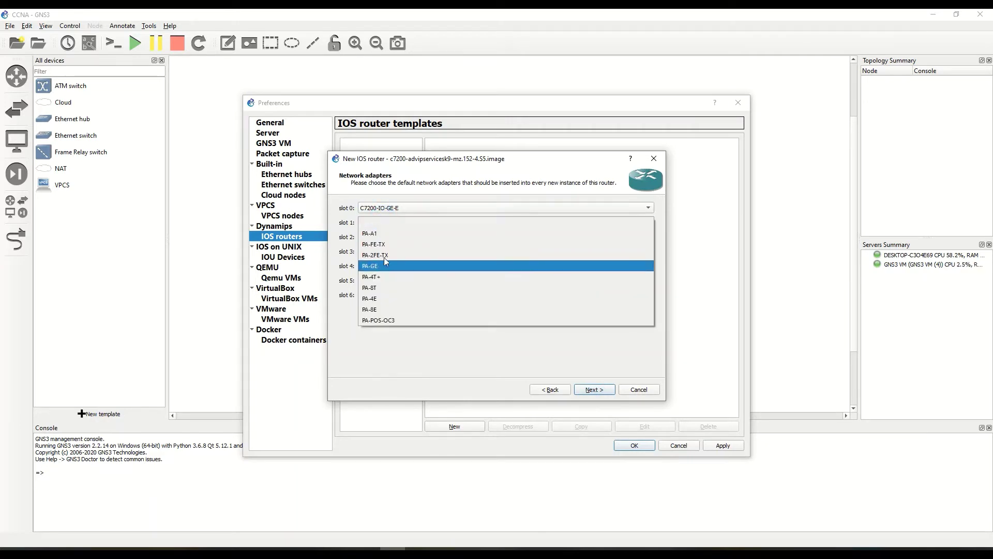
pyautogui.click(383, 265)
pyautogui.click(373, 237)
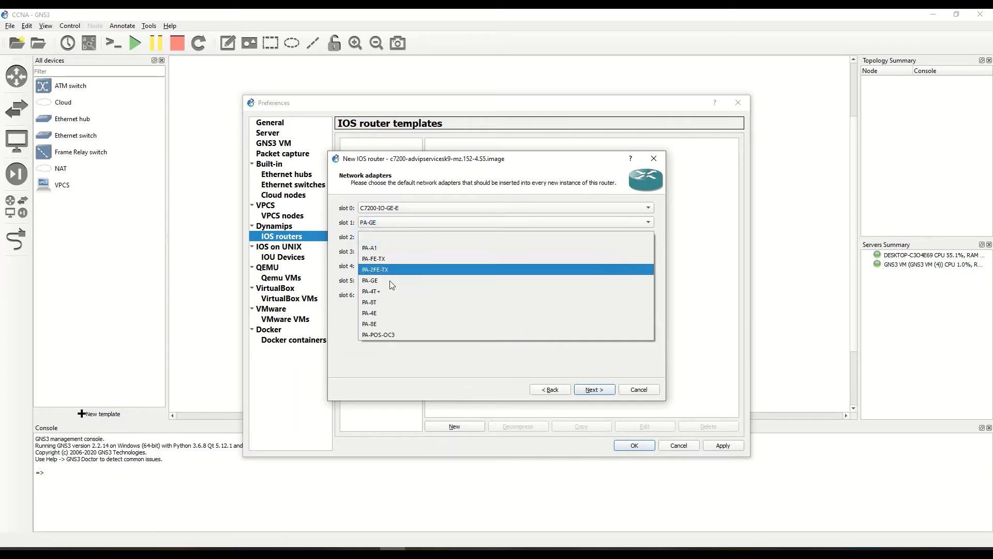
pyautogui.click(389, 280)
pyautogui.click(377, 250)
pyautogui.click(396, 282)
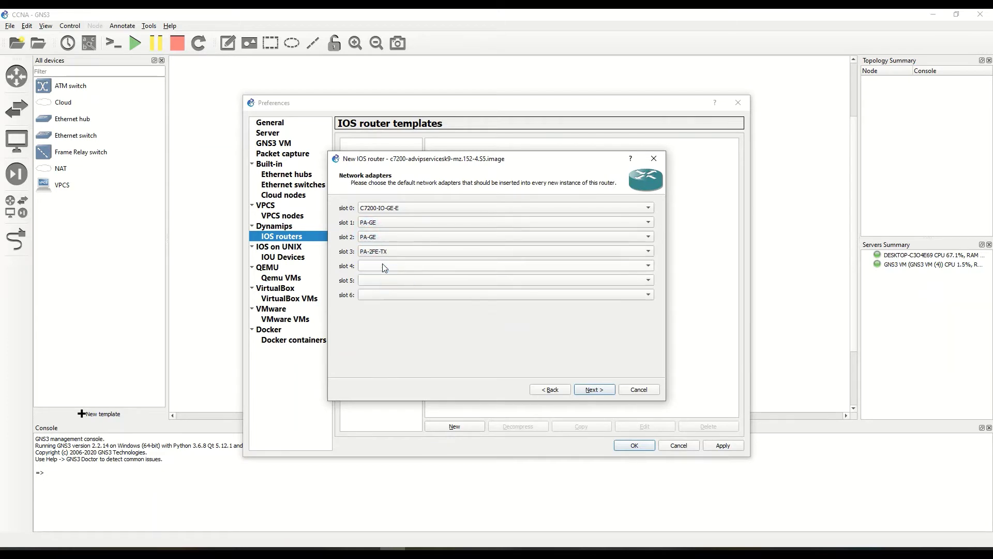
# Assign PA-2FE-TX to slot 4, PA-8E to slot 5 and PA-8T to slot 6, and accept the network adapters.
pyautogui.click(383, 266)
pyautogui.click(383, 299)
pyautogui.click(379, 280)
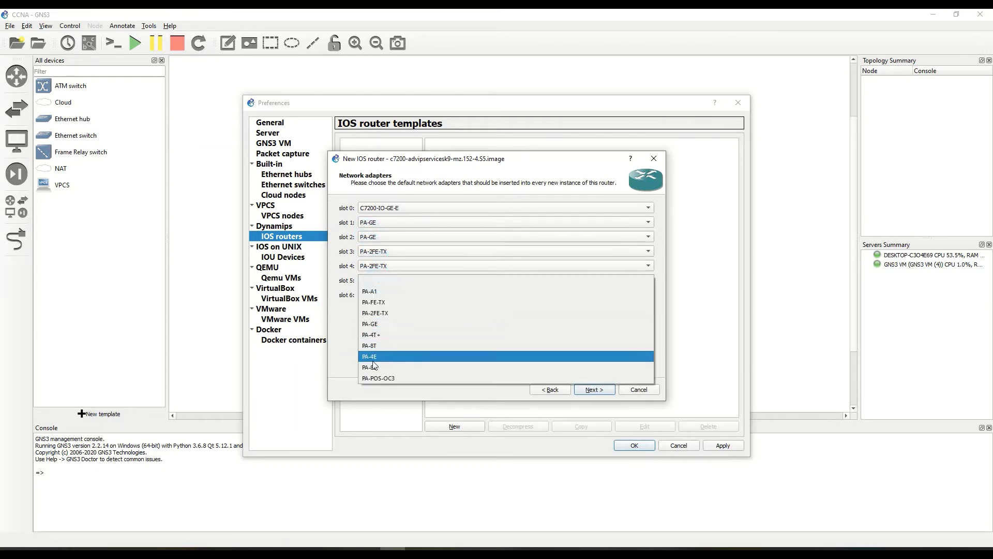
pyautogui.click(374, 367)
pyautogui.click(383, 295)
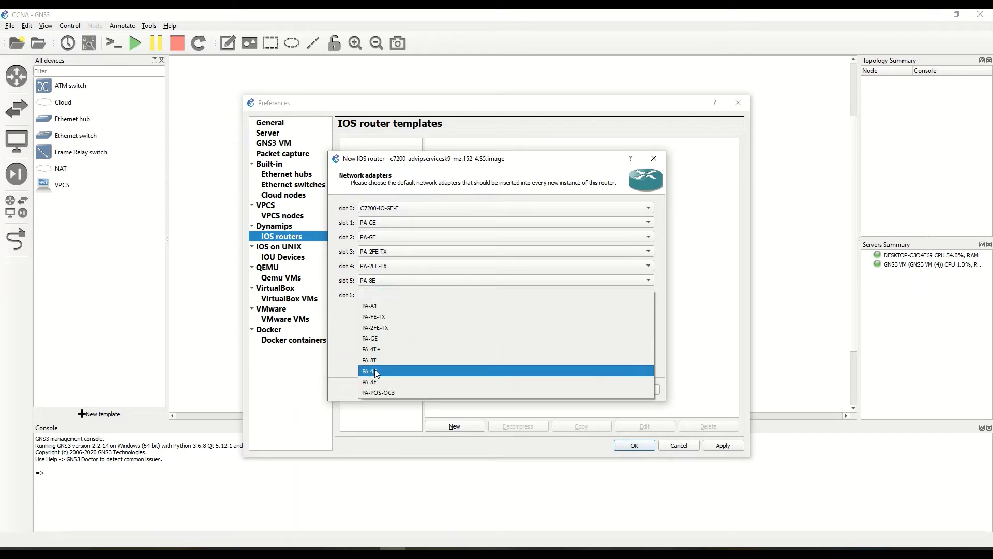
pyautogui.click(378, 360)
pyautogui.click(600, 391)
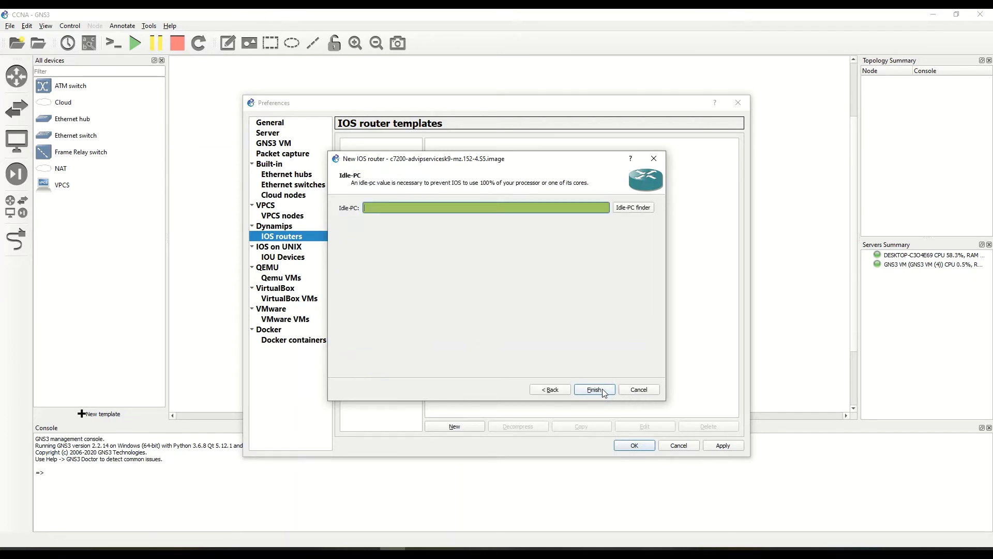
# Find a suitable Idle-PC value for the IOS image, finish the router template, and apply and close the preferences.
pyautogui.click(644, 209)
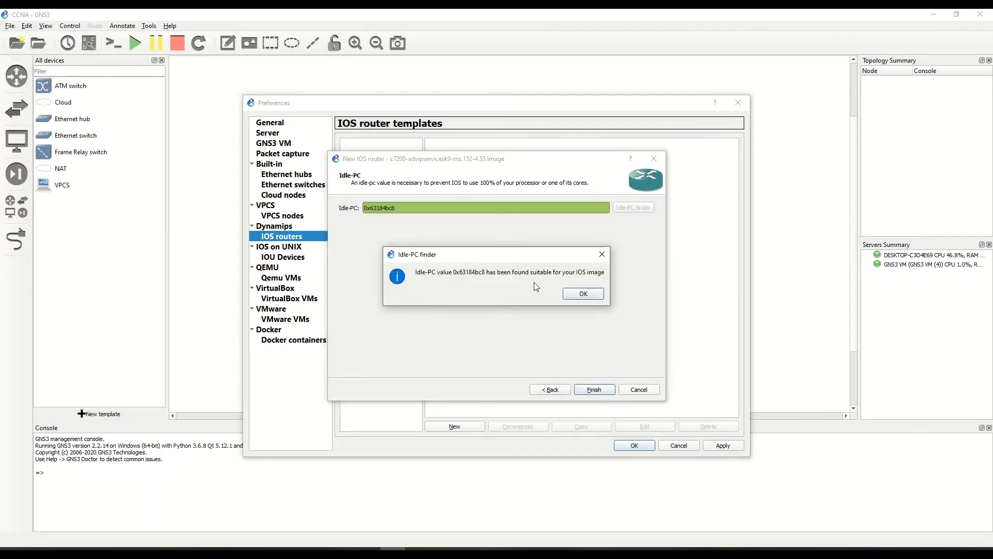
pyautogui.click(583, 293)
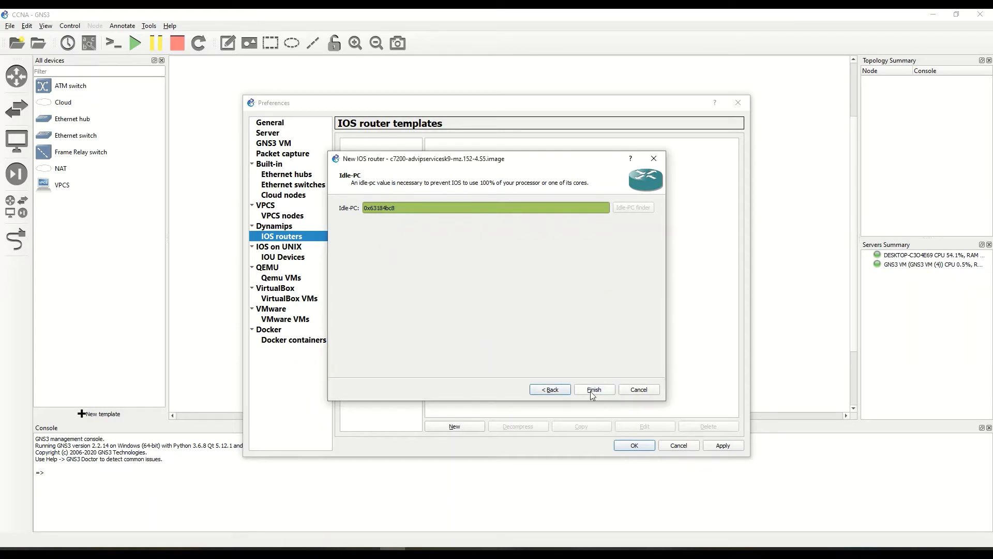
pyautogui.click(594, 390)
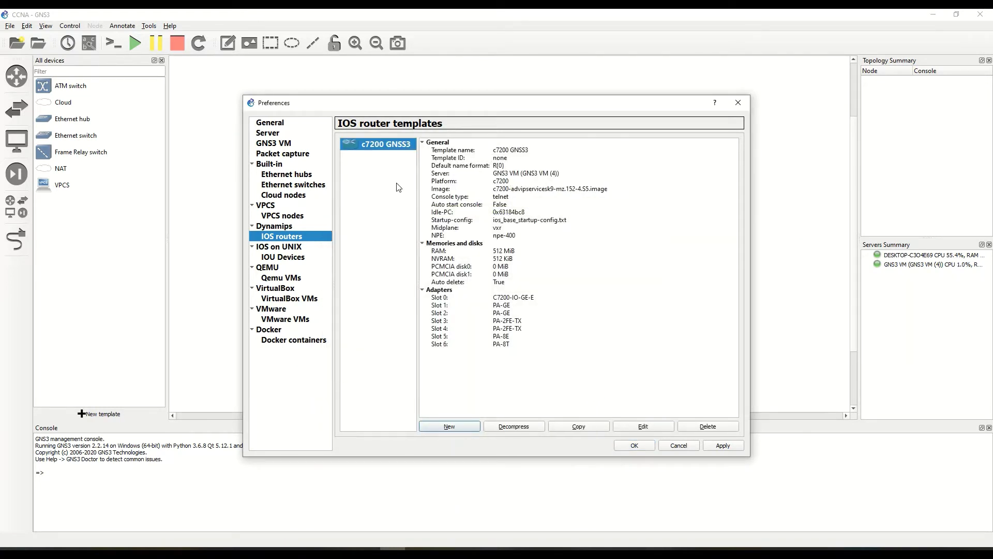
pyautogui.click(572, 380)
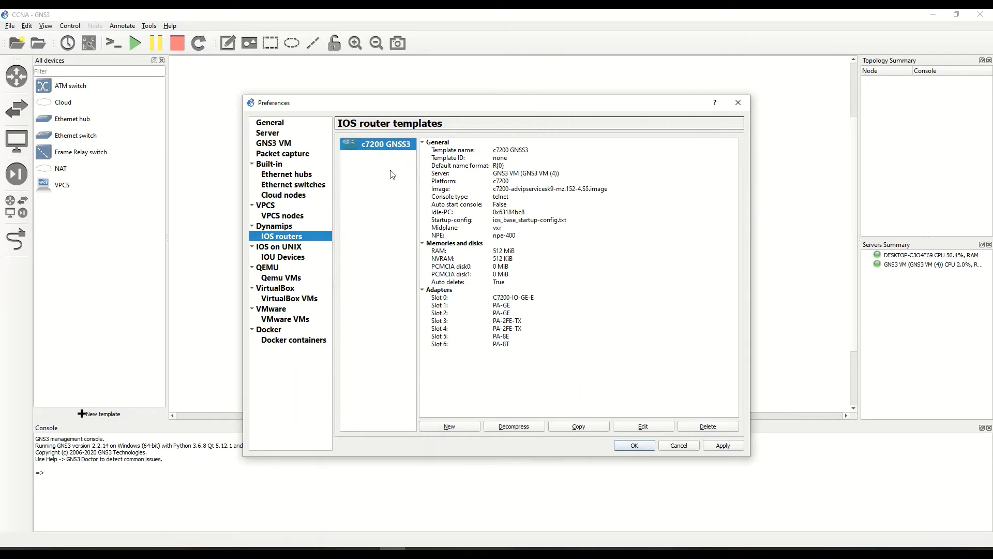
pyautogui.click(723, 448)
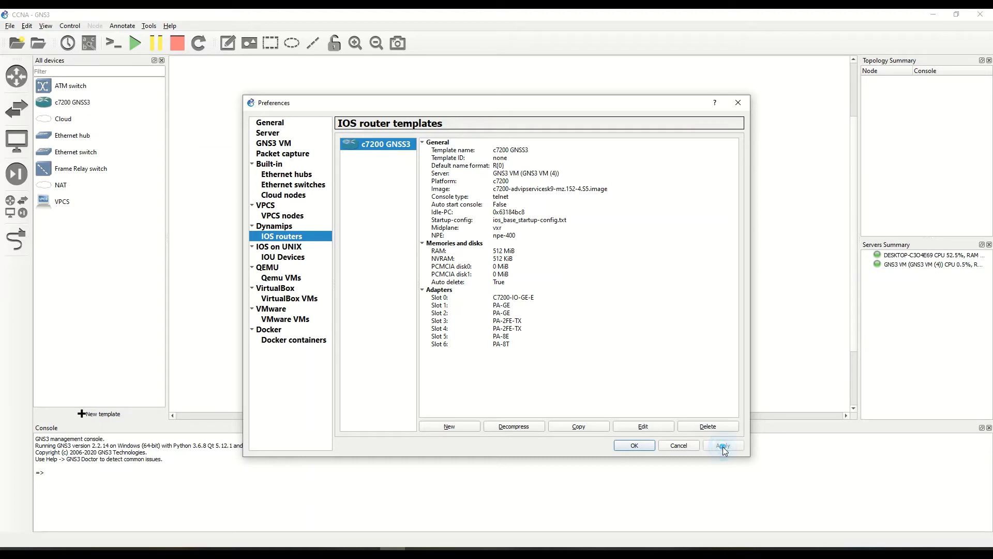
pyautogui.click(646, 446)
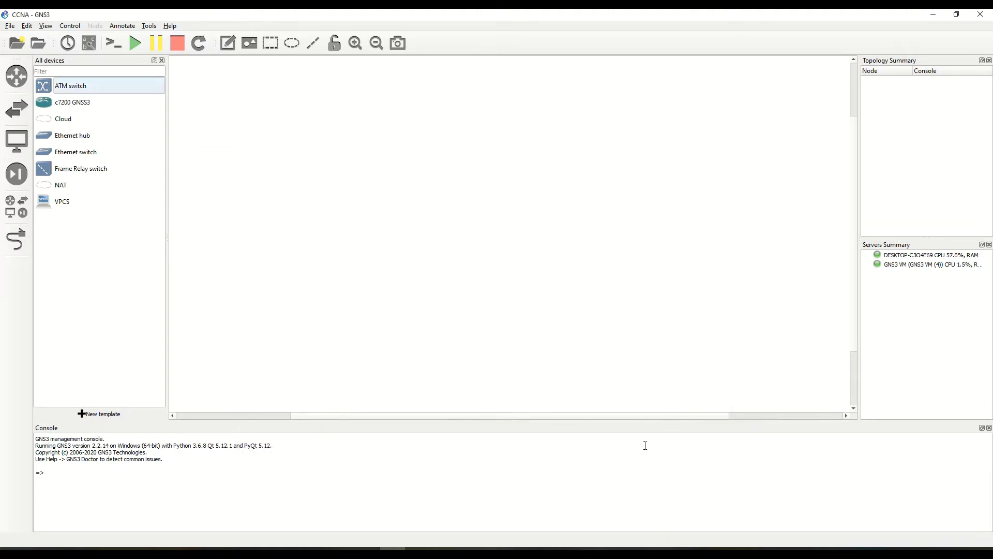
# Place a c7200 GNSS3 router and, to its right, a NAT node hosted on the local desktop server in the workspace.
pyautogui.click(65, 105)
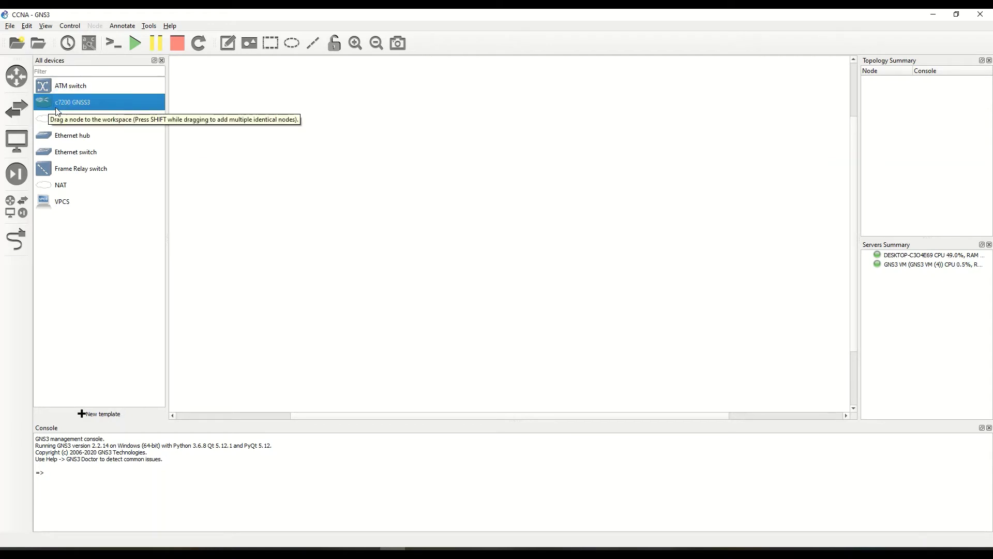
pyautogui.moveTo(57, 112); pyautogui.dragTo(390, 220)
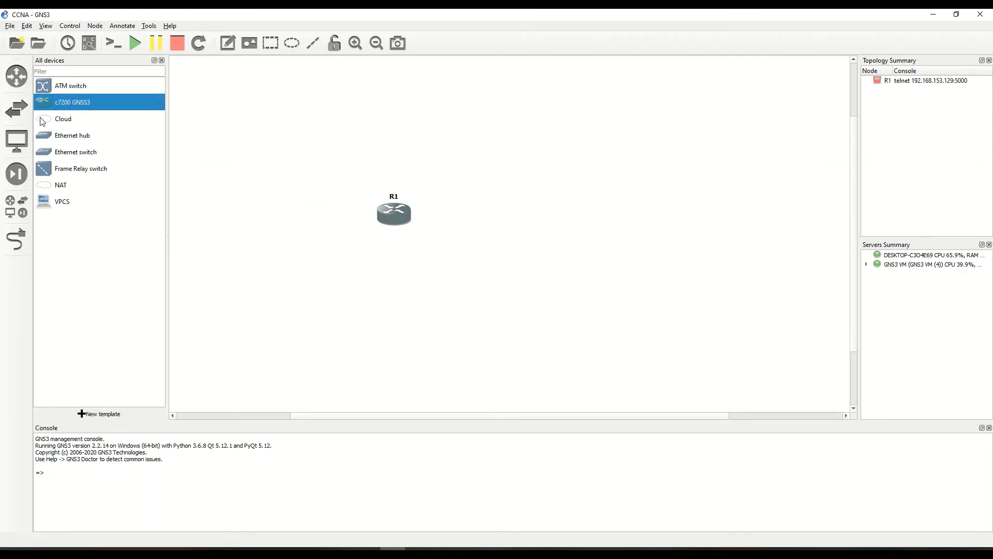
pyautogui.moveTo(43, 188); pyautogui.dragTo(605, 206)
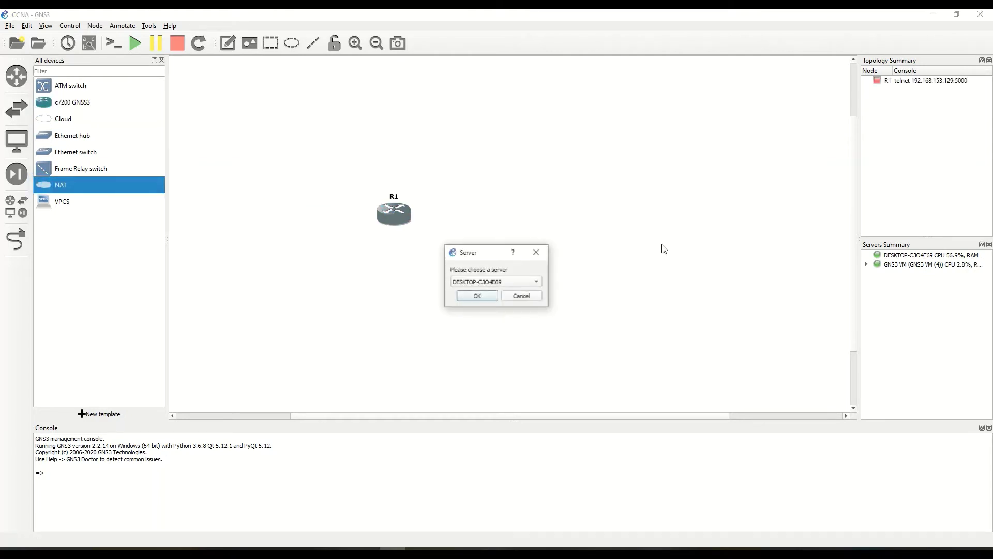
pyautogui.click(477, 296)
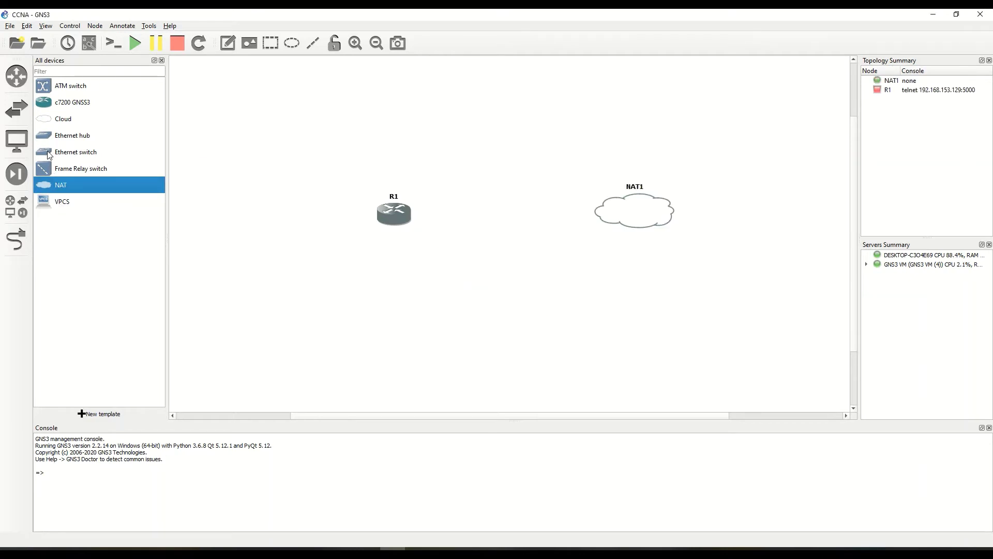
pyautogui.moveTo(379, 221); pyautogui.dragTo(365, 220)
# Link router R1 to the NAT1 cloud and leave link mode.
pyautogui.click(16, 239)
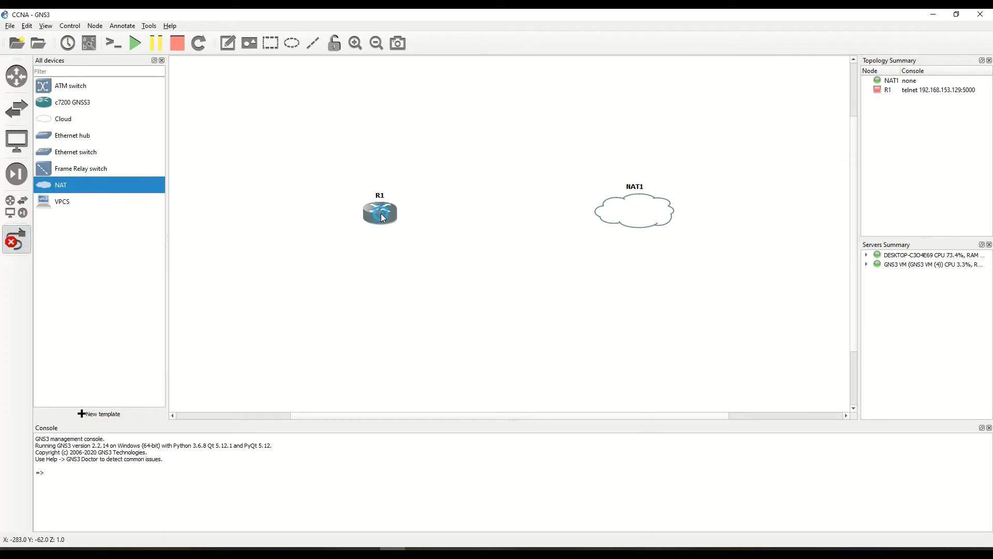
pyautogui.click(381, 213)
pyautogui.click(414, 220)
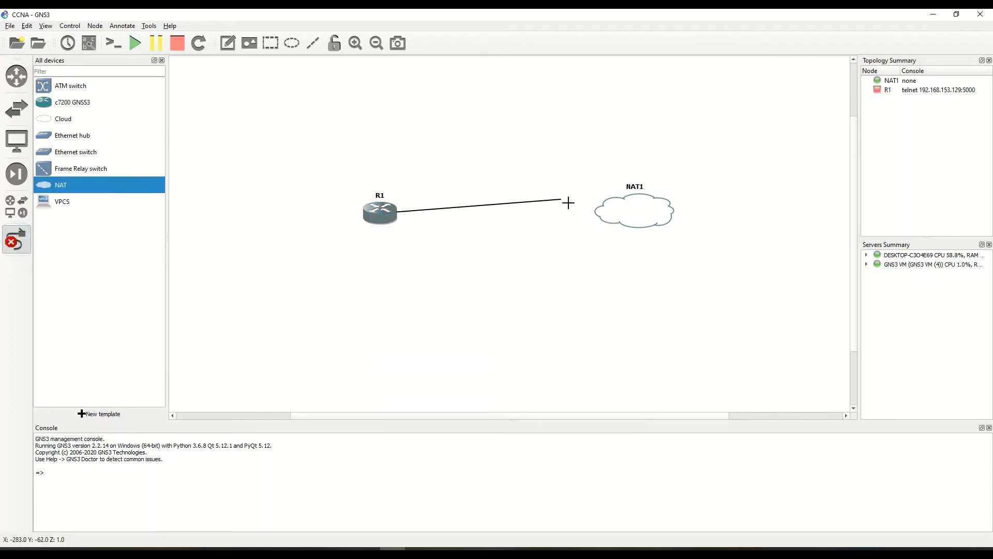
pyautogui.click(622, 215)
pyautogui.click(639, 219)
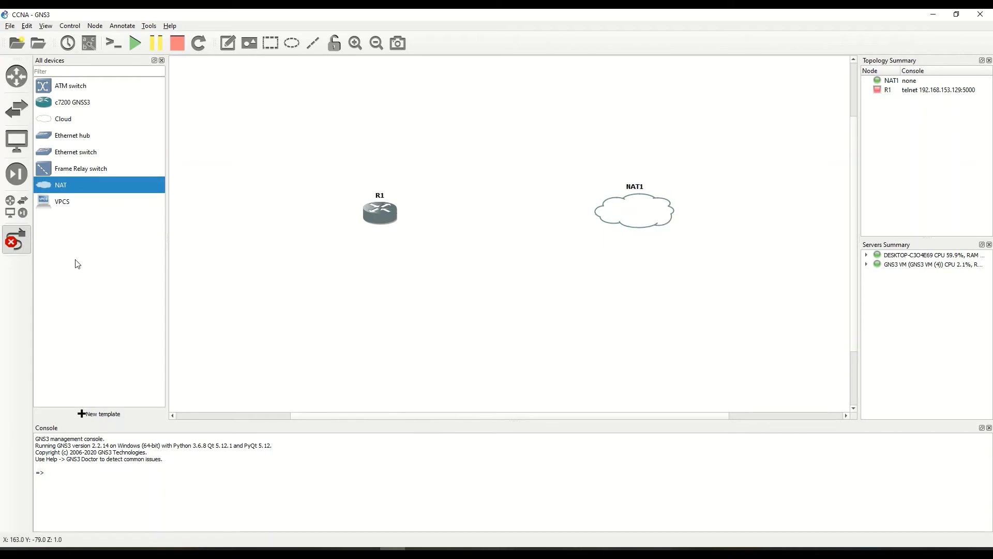
pyautogui.click(16, 241)
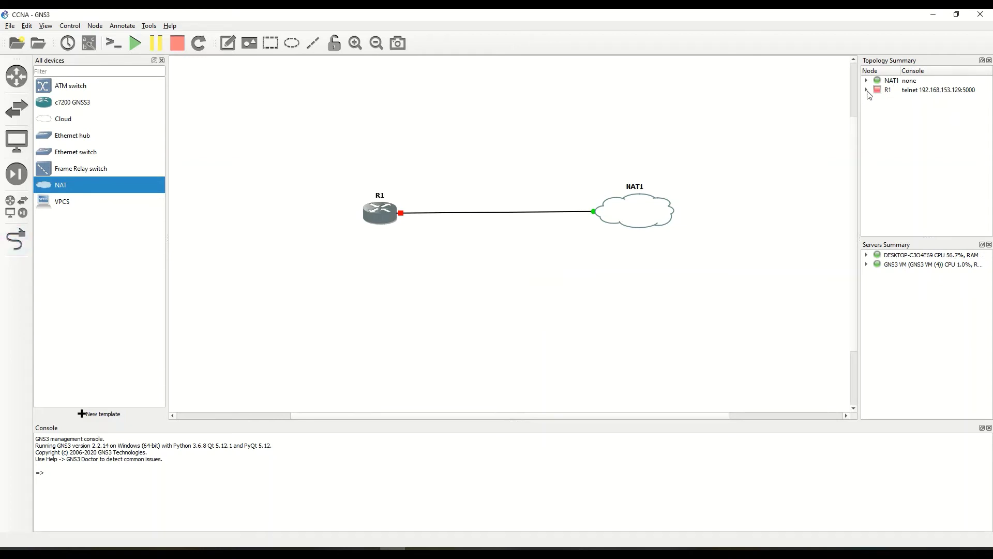
# Expand both servers in the servers summary to check which node each one hosts.
pyautogui.click(867, 264)
pyautogui.click(867, 255)
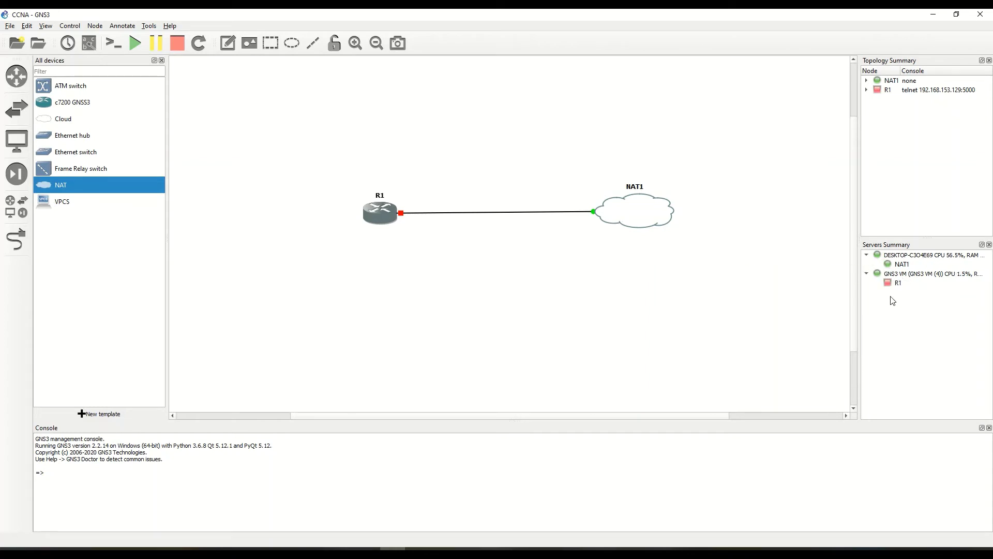
# Start router R1 in the workspace.
pyautogui.rightClick(381, 210)
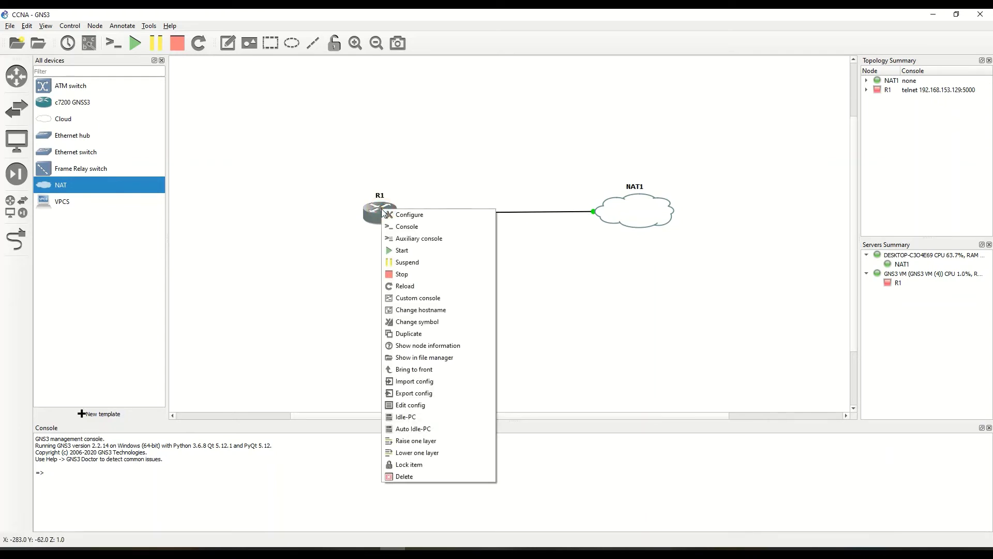
pyautogui.click(401, 253)
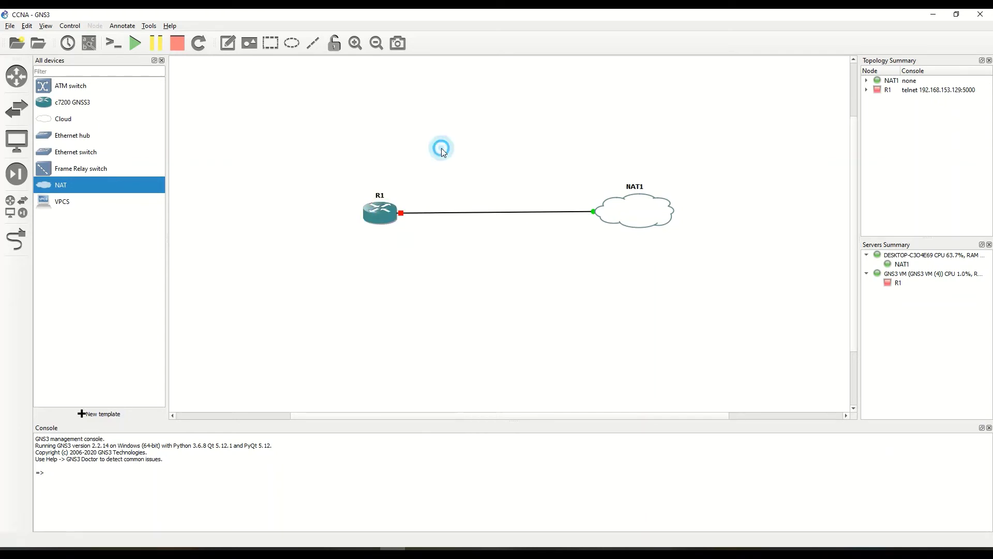
pyautogui.rightClick(394, 213)
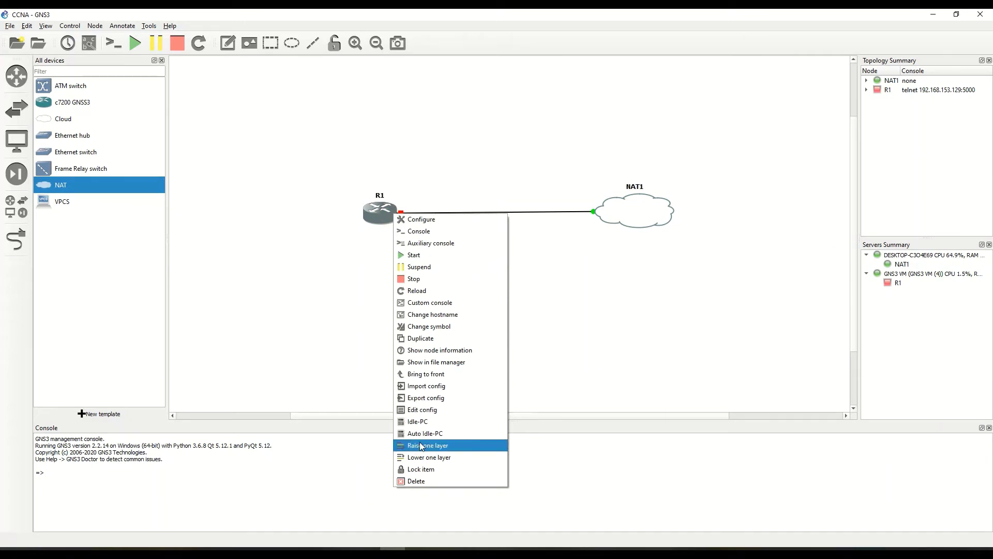
pyautogui.click(418, 255)
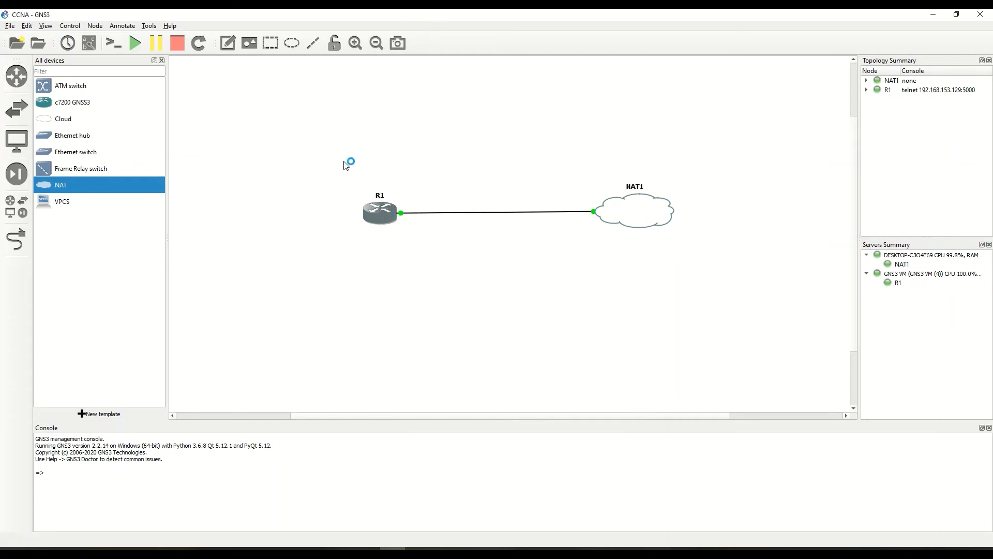
# Show the interface labels on the link between R1 and NAT1, and minimize the Solar-PuTTY window covering the topology.
pyautogui.click(88, 44)
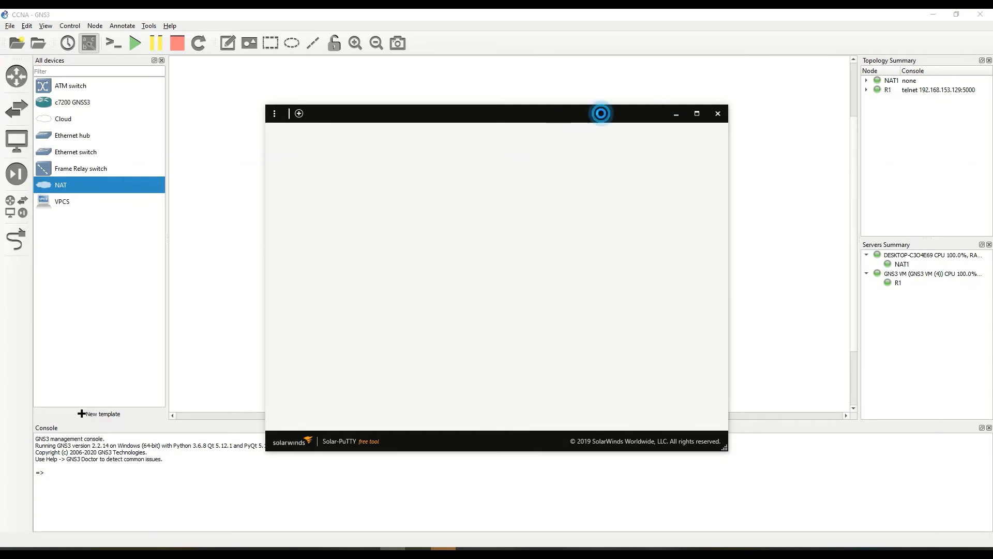
pyautogui.click(676, 114)
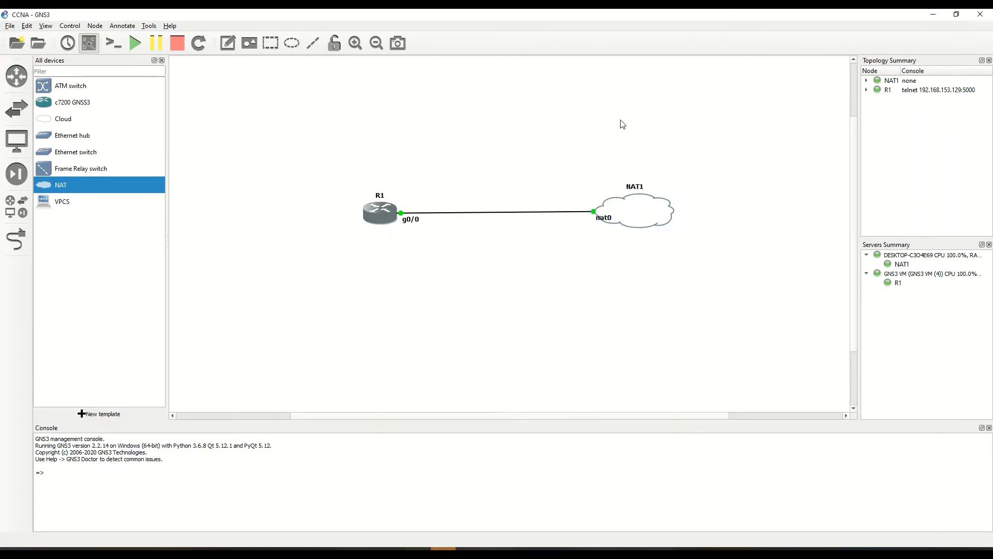
pyautogui.click(90, 43)
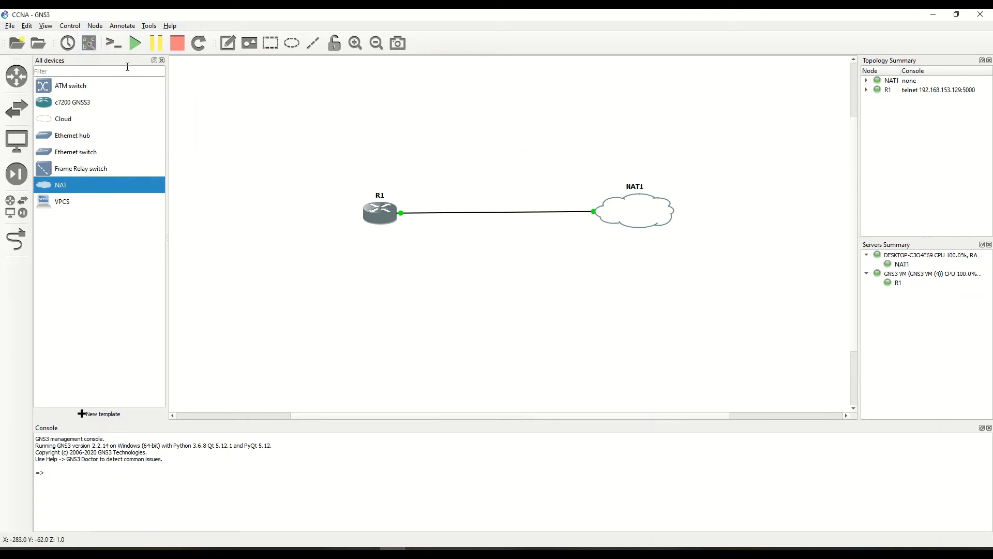
pyautogui.click(90, 44)
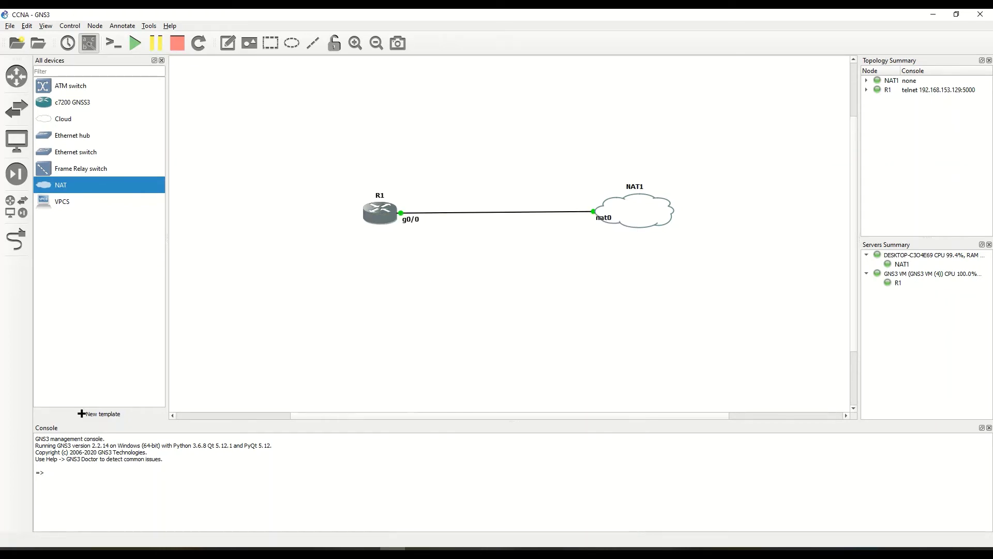
# Open router R1's console, move its window aside, and minimize it while the router boots.
pyautogui.doubleClick(381, 211)
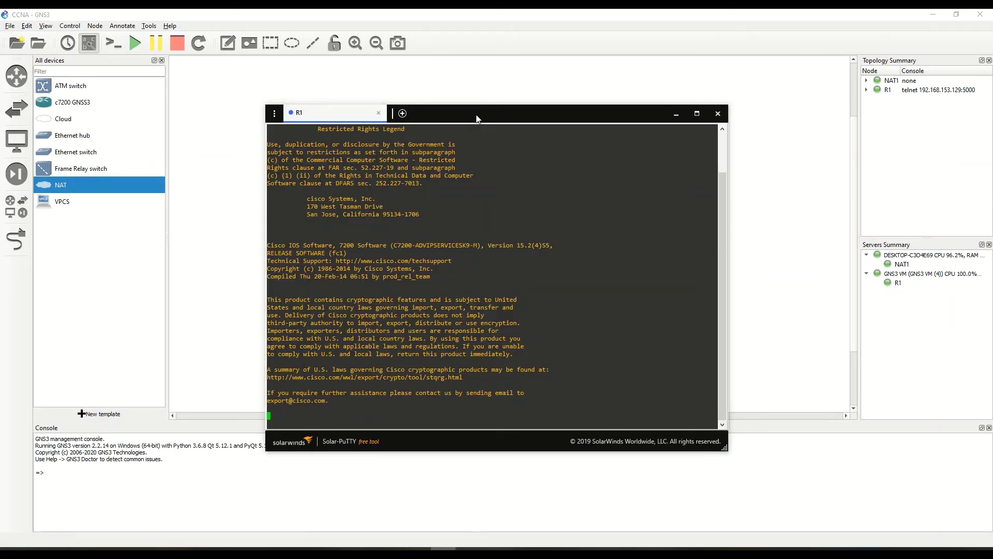
pyautogui.moveTo(476, 109); pyautogui.dragTo(400, 103)
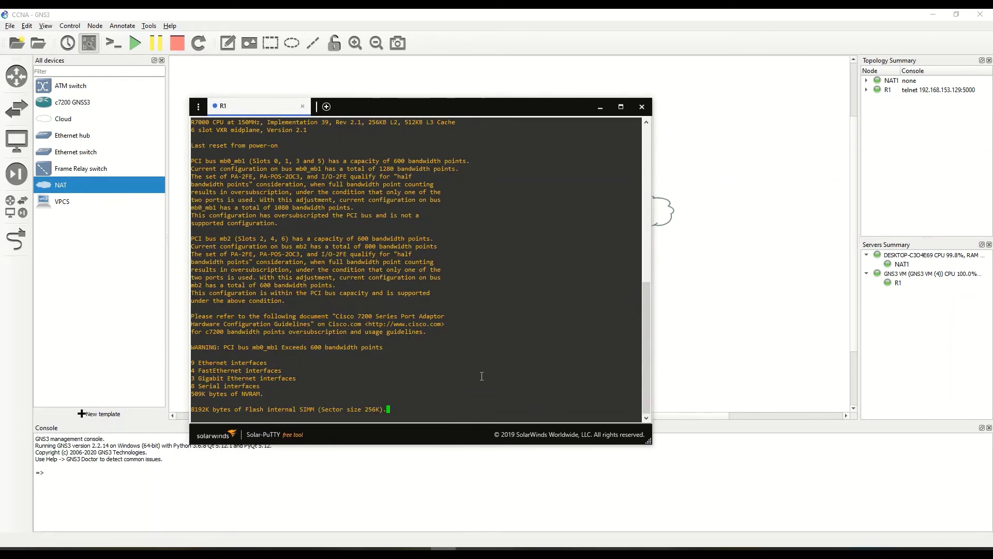
pyautogui.click(600, 107)
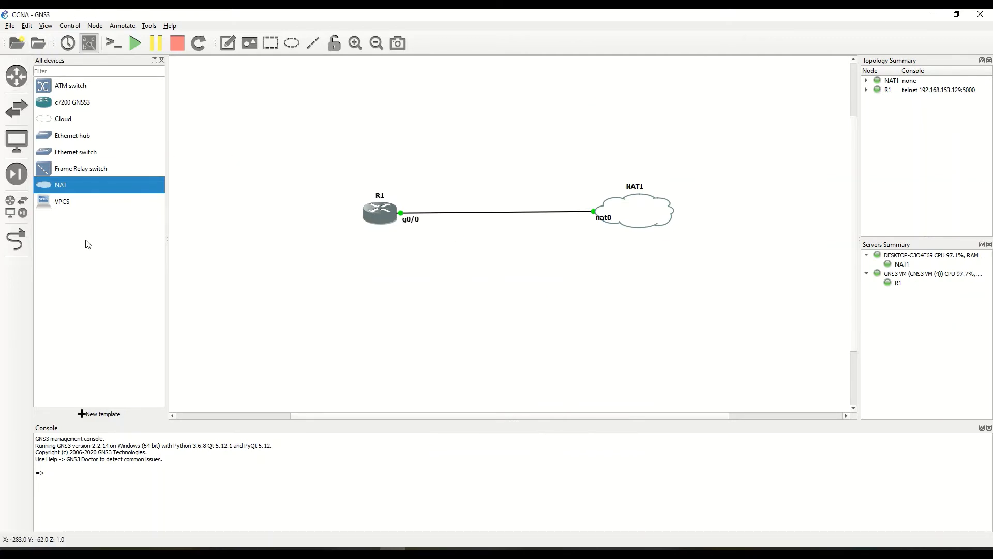
# Review the c7200 GNSS3 template's memory, slot adapter, advanced, usage and general settings, and dismiss its configuration.
pyautogui.rightClick(73, 102)
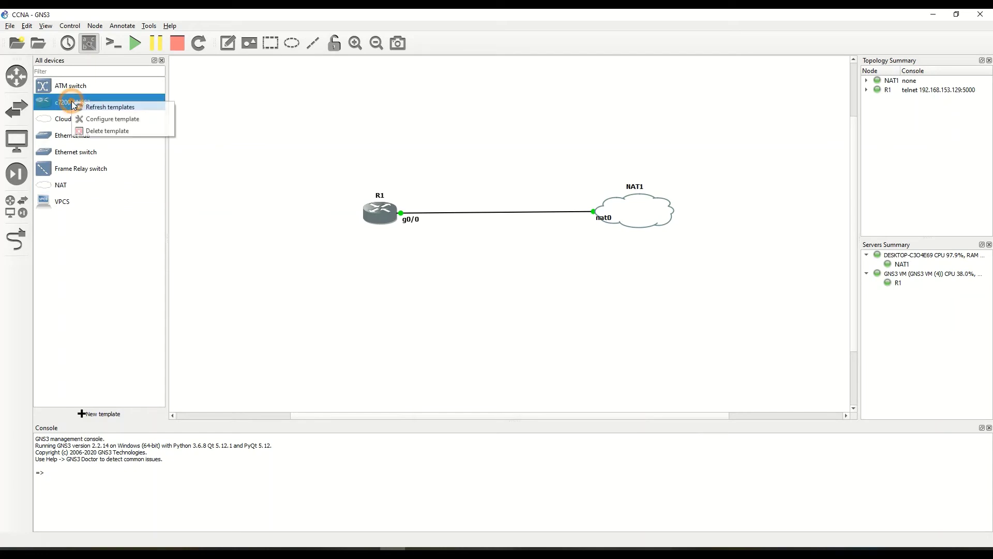
pyautogui.click(112, 120)
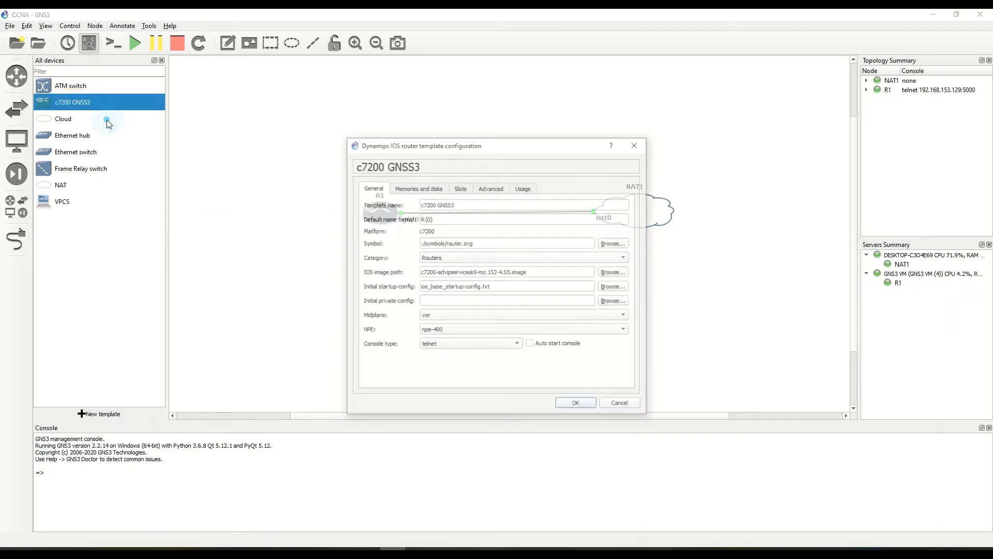
pyautogui.click(427, 189)
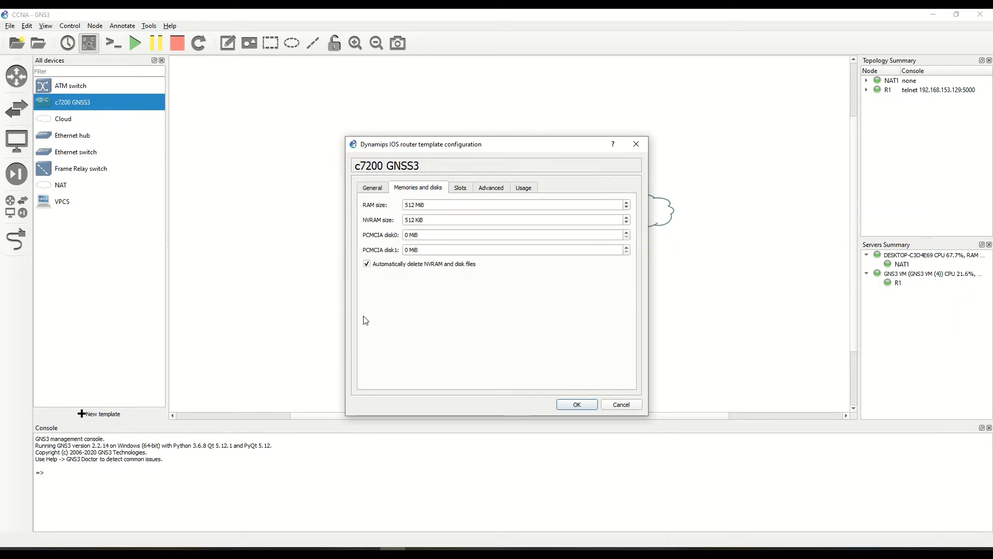
pyautogui.click(453, 188)
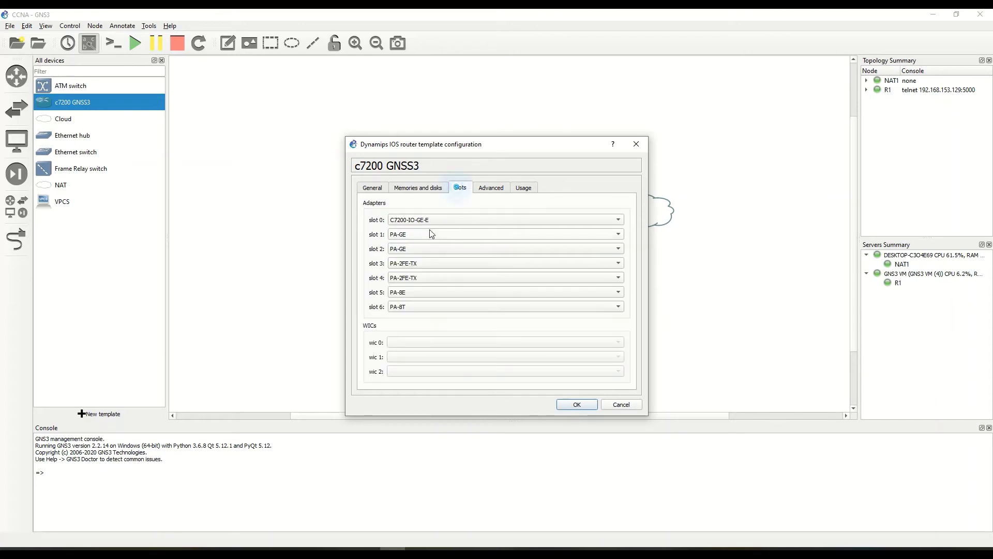
pyautogui.click(409, 308)
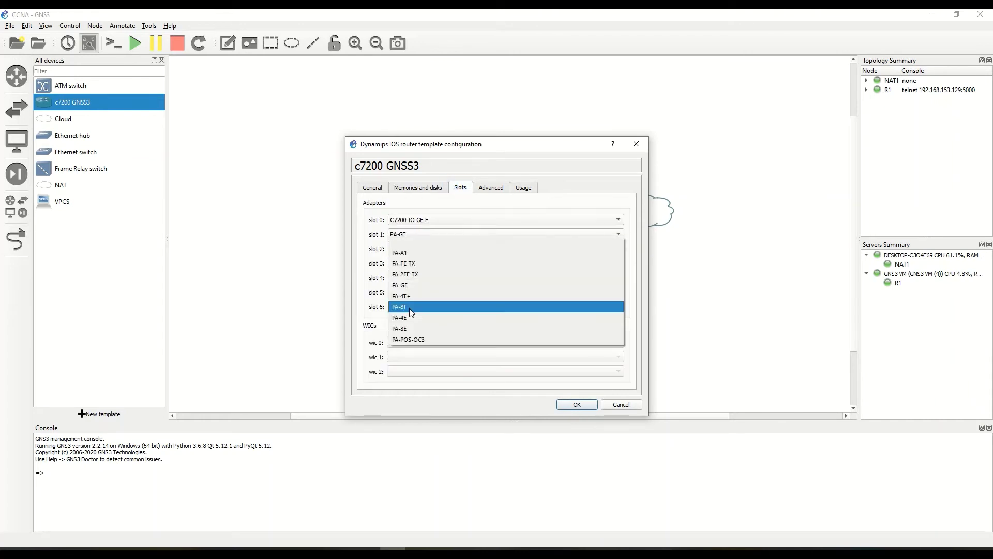
pyautogui.click(408, 308)
pyautogui.click(500, 189)
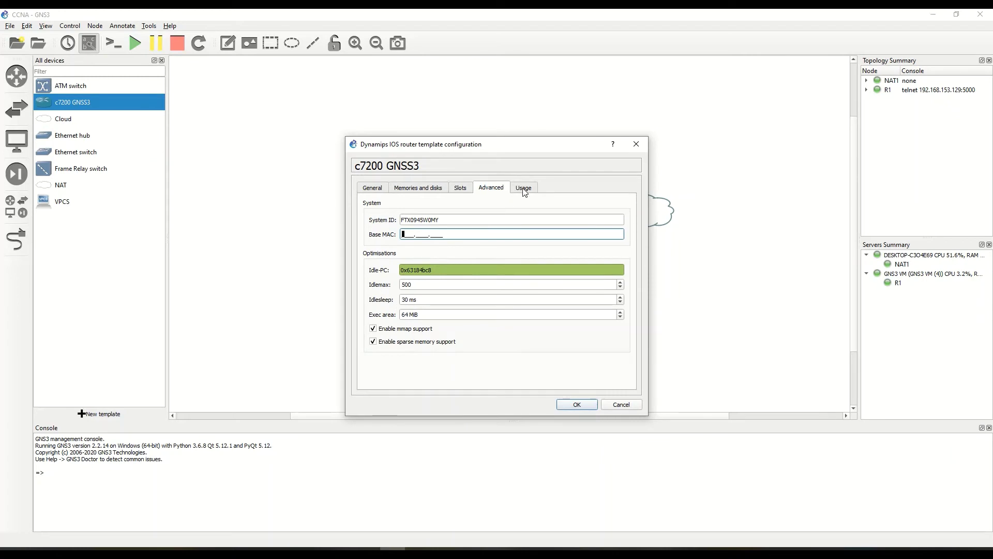
pyautogui.click(523, 189)
pyautogui.click(373, 188)
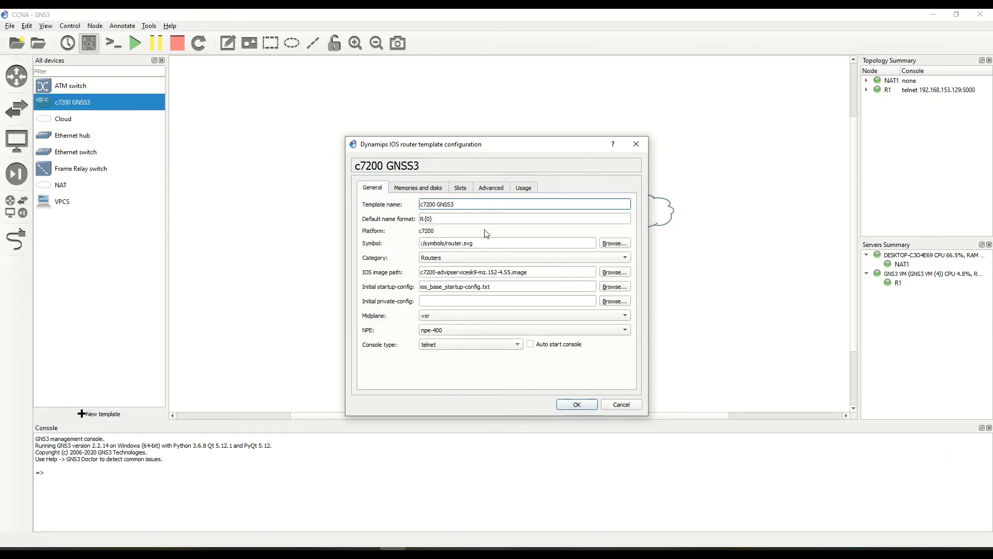
pyautogui.moveTo(455, 204); pyautogui.dragTo(446, 204)
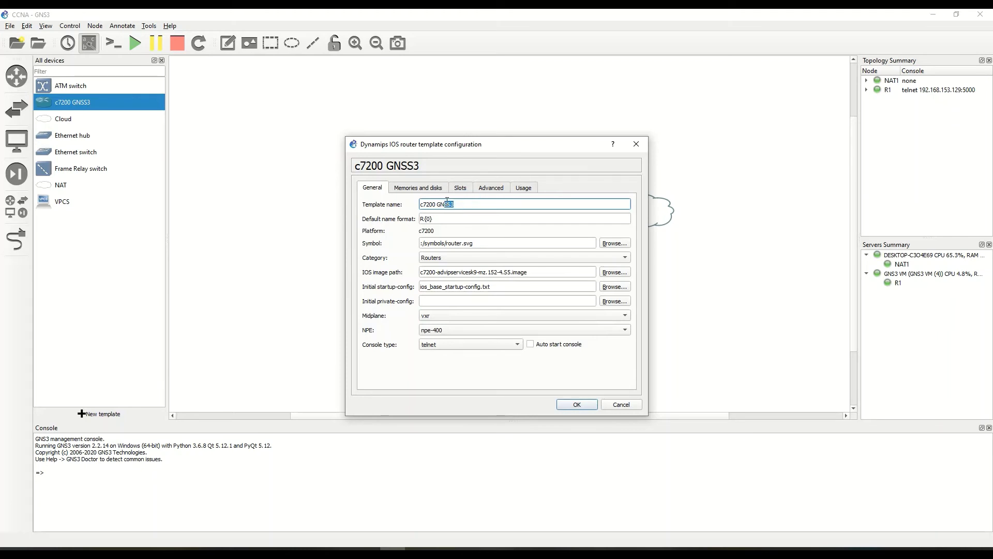
pyautogui.click(638, 145)
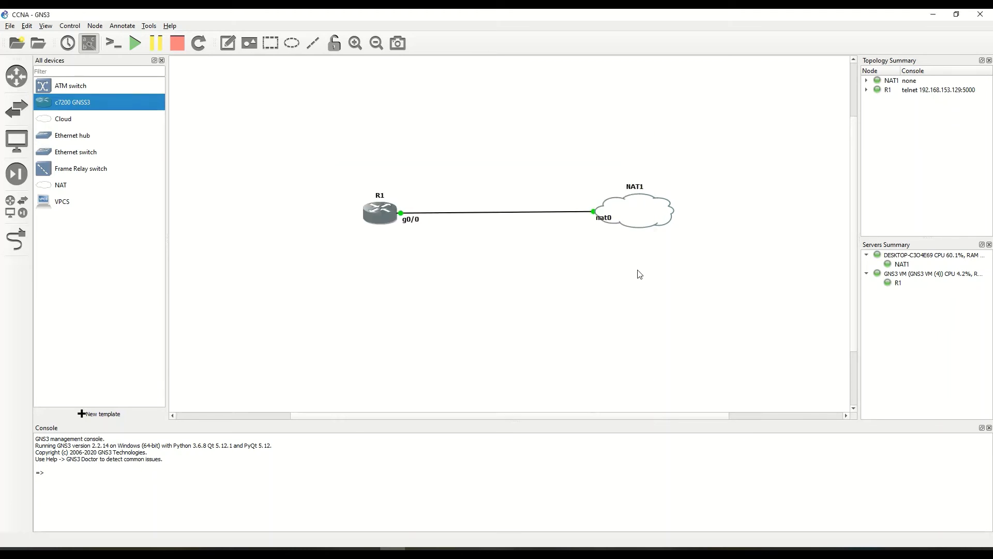
# Bring R1's Solar-PuTTY console back up and wake its command prompt.
pyautogui.click(452, 543)
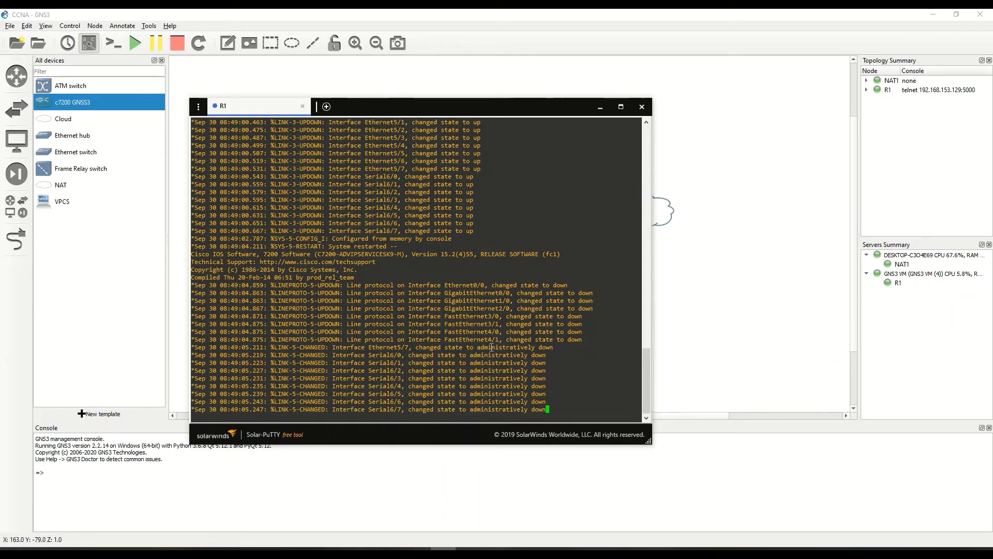
pyautogui.press('Return')
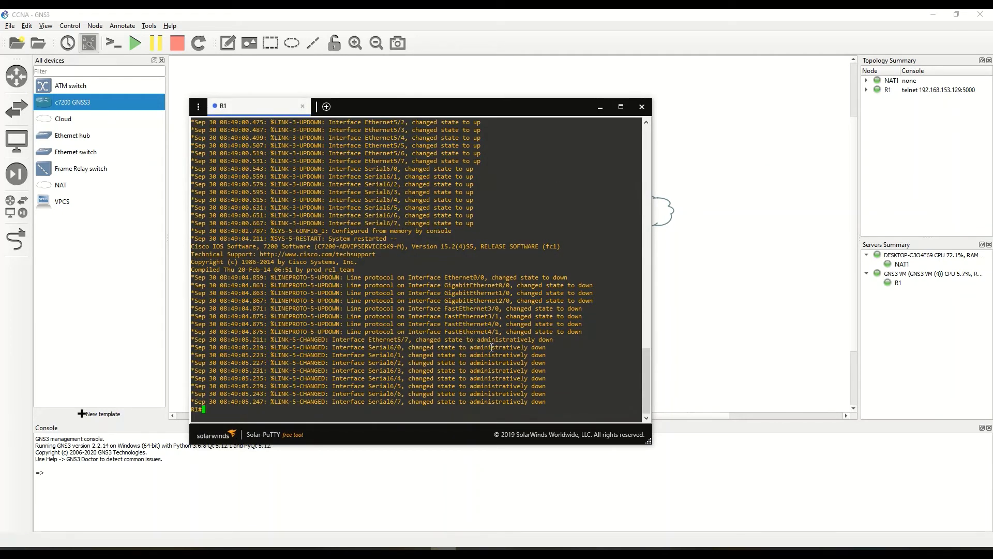
pyautogui.press('Return')
pyautogui.press('Return')
pyautogui.press('Return')
pyautogui.press('Return')
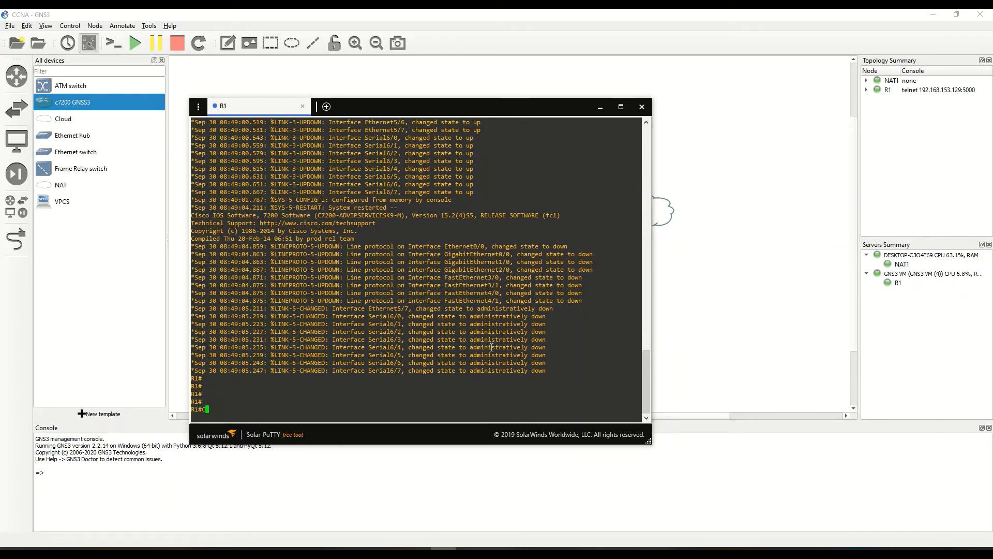
# Enter global configuration mode on R1 with configure terminal.
pyautogui.write('CONF')
pyautogui.press('Tab')
pyautogui.write('T')
pyautogui.press('Tab')
pyautogui.press('Return')
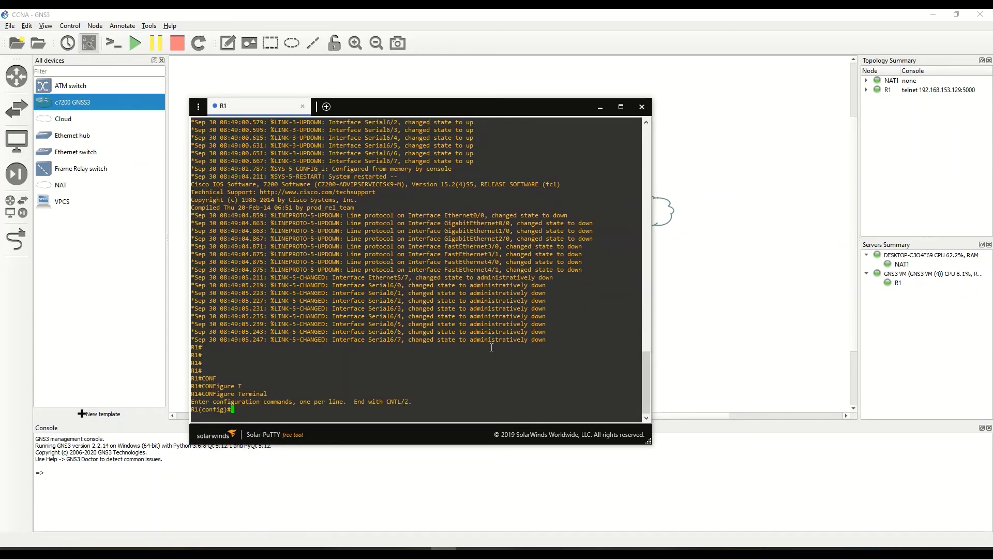
pyautogui.press('Return')
pyautogui.press('Return')
pyautogui.press('Return')
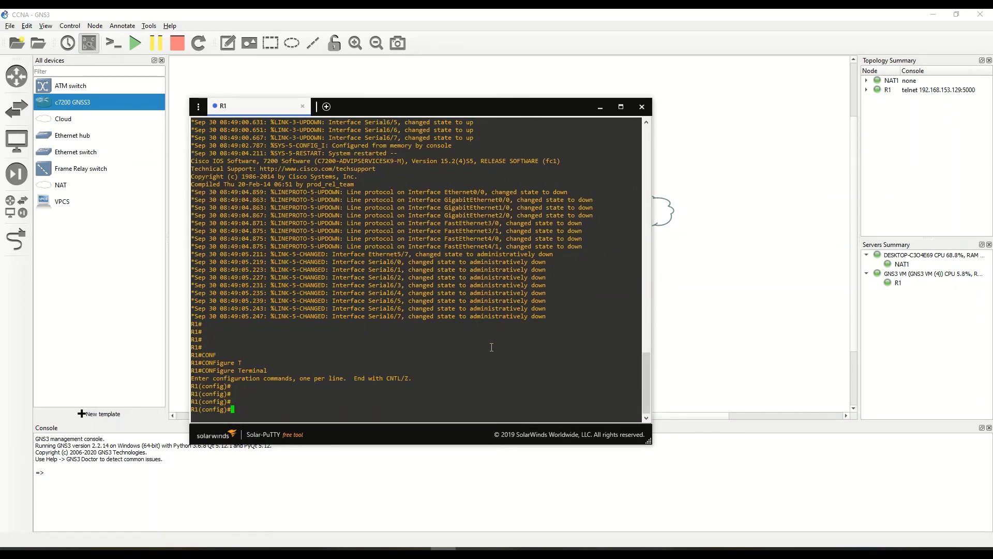
# List R1's available global configuration commands with ? and page through them to the end.
pyautogui.write('?')
pyautogui.press('Return')
pyautogui.press('Return')
pyautogui.press('Return')
pyautogui.press('Return')
pyautogui.press('Return')
pyautogui.press('Return')
pyautogui.press('Return')
pyautogui.press('Return')
pyautogui.press('Return')
pyautogui.press('Return')
pyautogui.press('Return')
pyautogui.press('Return')
pyautogui.press('Return')
pyautogui.press('Return')
pyautogui.press('Return')
pyautogui.press('Return')
pyautogui.press('Return')
pyautogui.press('Return')
pyautogui.press('Return')
pyautogui.press('Return')
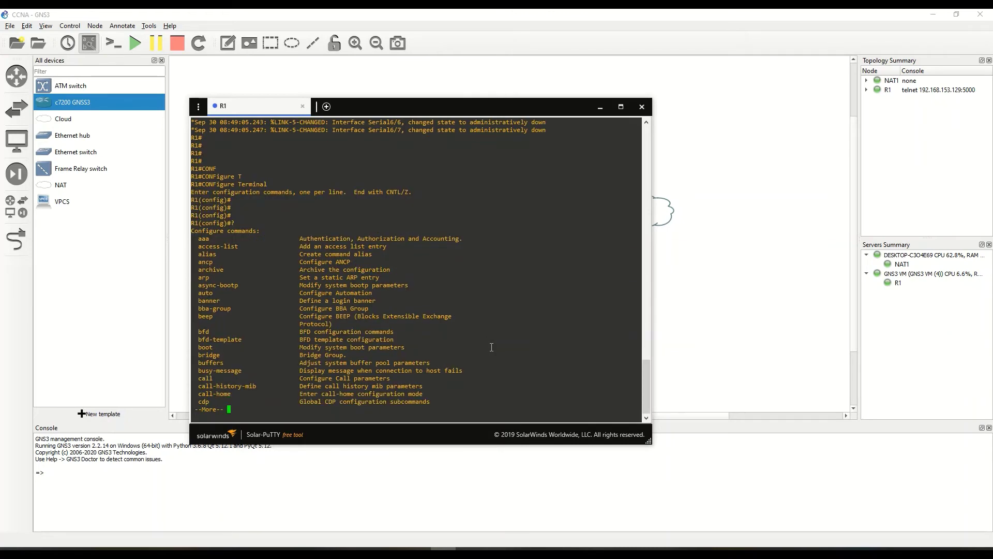
pyautogui.press('Return')
pyautogui.press('Return')
pyautogui.press('Return')
pyautogui.press('Return')
pyautogui.press('Return')
pyautogui.press('Return')
pyautogui.press('Return')
pyautogui.press('Return')
pyautogui.press('Return')
pyautogui.press('Return')
pyautogui.press('Return')
pyautogui.press('Return')
pyautogui.press('Return')
pyautogui.press('Return')
pyautogui.press('Return')
pyautogui.press('Return')
pyautogui.press('Return')
pyautogui.press('Return')
pyautogui.press('Return')
pyautogui.press('Return')
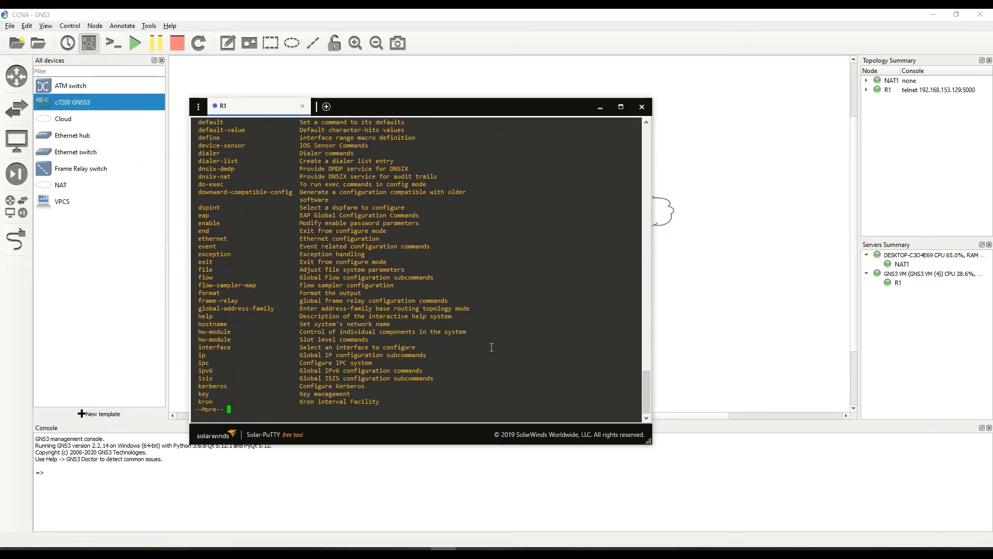
pyautogui.press('Return')
pyautogui.press('Return')
pyautogui.press('Return')
pyautogui.press('Return')
pyautogui.press('Return')
pyautogui.press('Return')
pyautogui.press('Return')
pyautogui.press('Return')
pyautogui.press('Return')
pyautogui.press('Return')
pyautogui.press('Return')
pyautogui.press('Return')
pyautogui.press('Return')
pyautogui.press('Return')
pyautogui.press('Return')
pyautogui.press('Return')
pyautogui.press('Return')
pyautogui.press('Return')
pyautogui.press('Return')
pyautogui.press('Return')
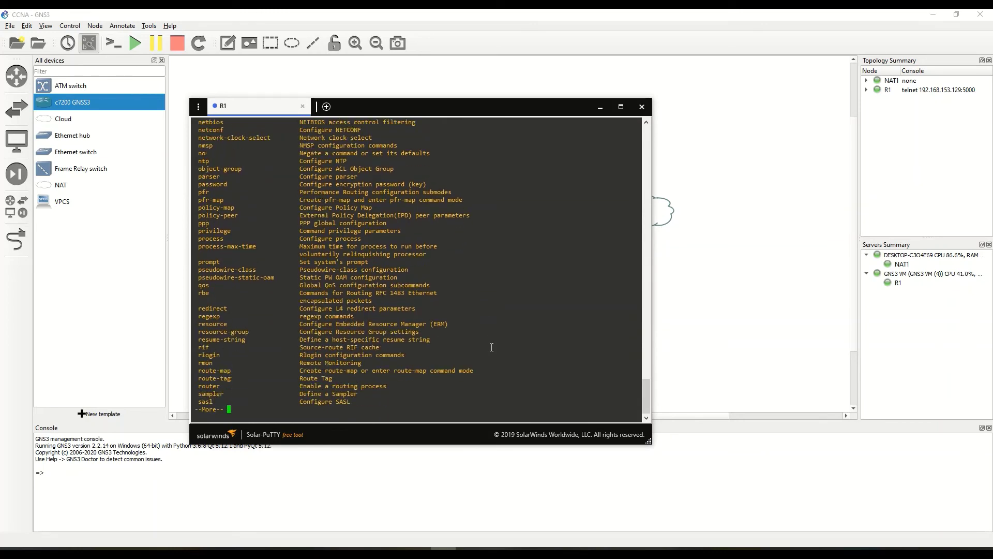
pyautogui.press('Return')
pyautogui.press('Return')
pyautogui.press('Return')
pyautogui.press('Return')
pyautogui.press('Return')
pyautogui.press('Return')
pyautogui.press('Return')
pyautogui.press('Return')
pyautogui.press('Return')
pyautogui.press('Return')
pyautogui.press('Return')
pyautogui.press('Return')
pyautogui.press('Return')
pyautogui.press('Return')
pyautogui.press('Return')
pyautogui.press('Return')
pyautogui.press('Return')
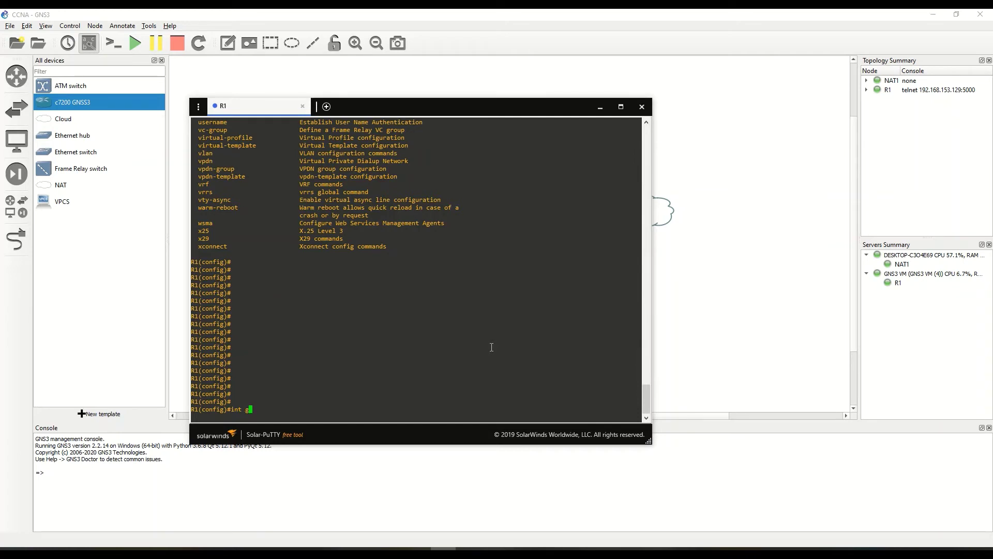
# Enter interface g0/0 on R1 and enable it with no shutdown, moving the console off the NAT1 node.
pyautogui.write('int g0/0')
pyautogui.press('Return')
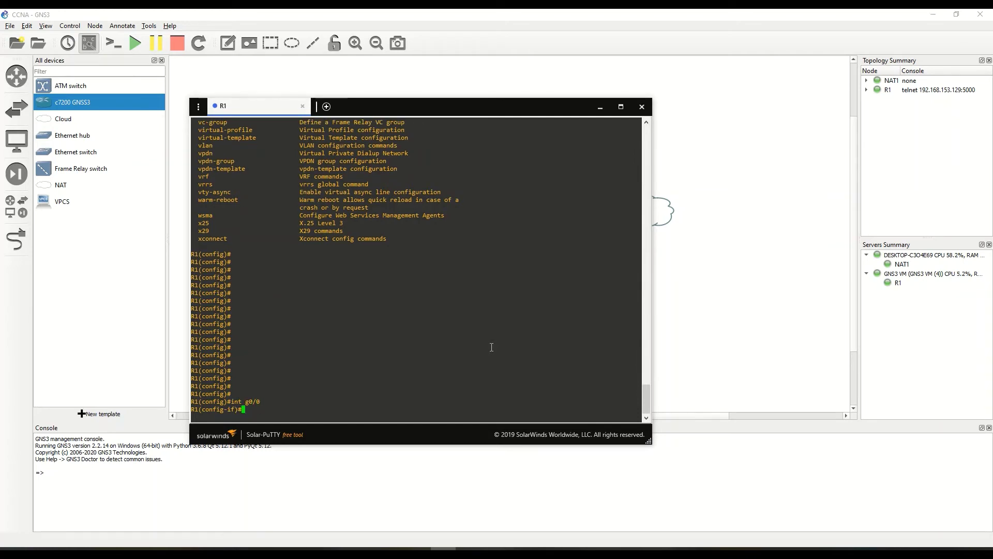
pyautogui.moveTo(528, 112); pyautogui.dragTo(404, 111)
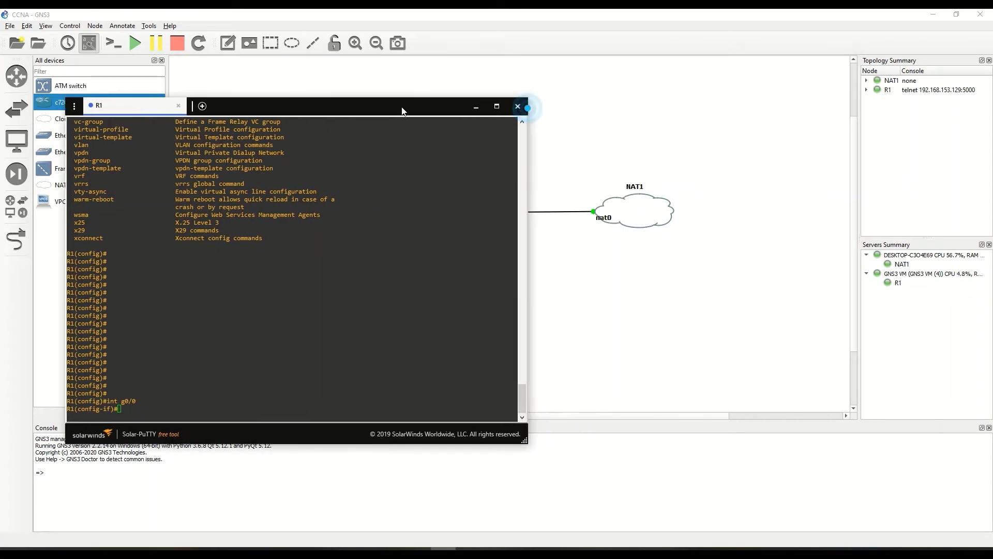
pyautogui.click(339, 376)
pyautogui.write('no shu')
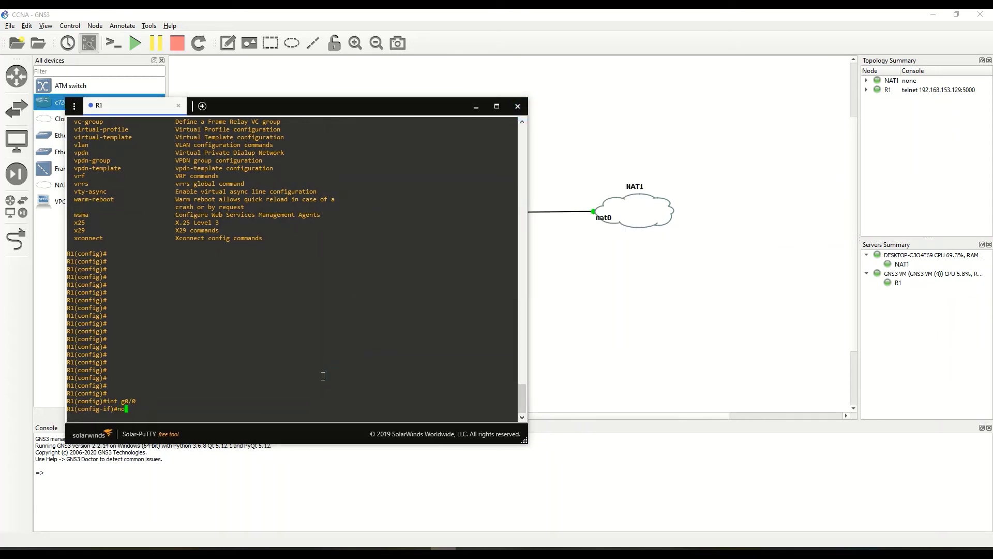
pyautogui.press('Tab')
pyautogui.press('Return')
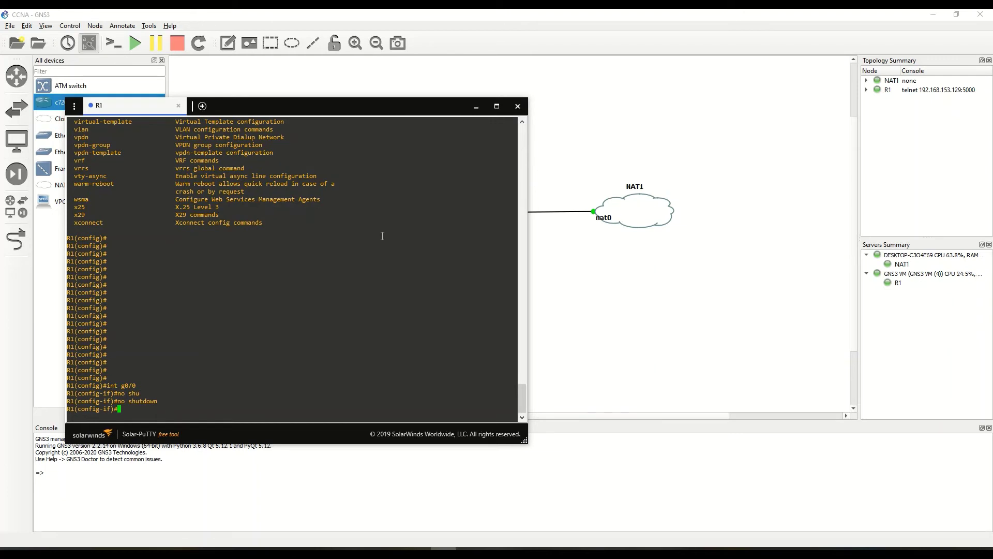
# Move the console window off router R1 and disable interface g0/0 with shutdown.
pyautogui.moveTo(268, 112); pyautogui.dragTo(701, 97)
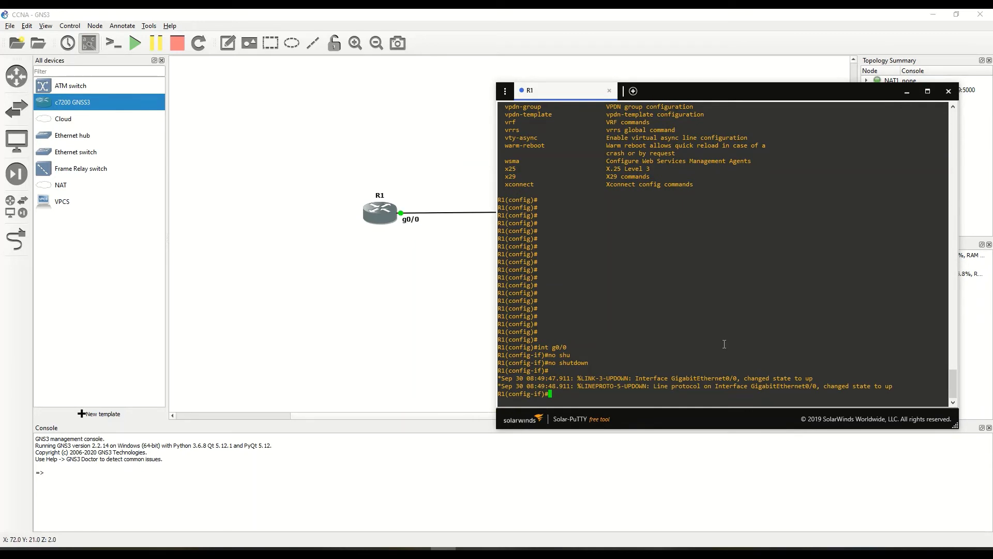
pyautogui.press('Return')
pyautogui.press('Return')
pyautogui.write('shu')
pyautogui.press('Tab')
pyautogui.press('Return')
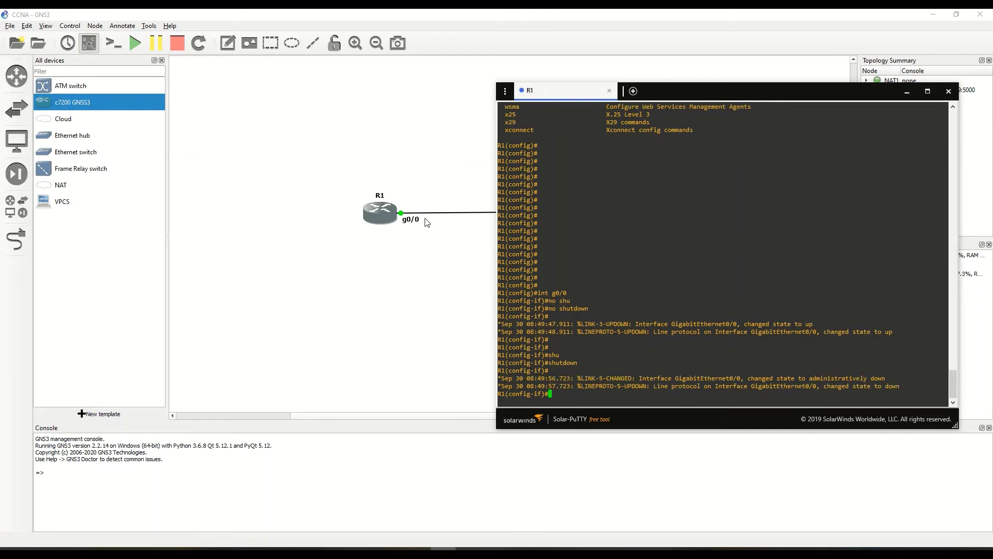
# Enable interface g0/0 on R1 again with no shutdown and bring back a clean prompt.
pyautogui.press('Return')
pyautogui.press('Return')
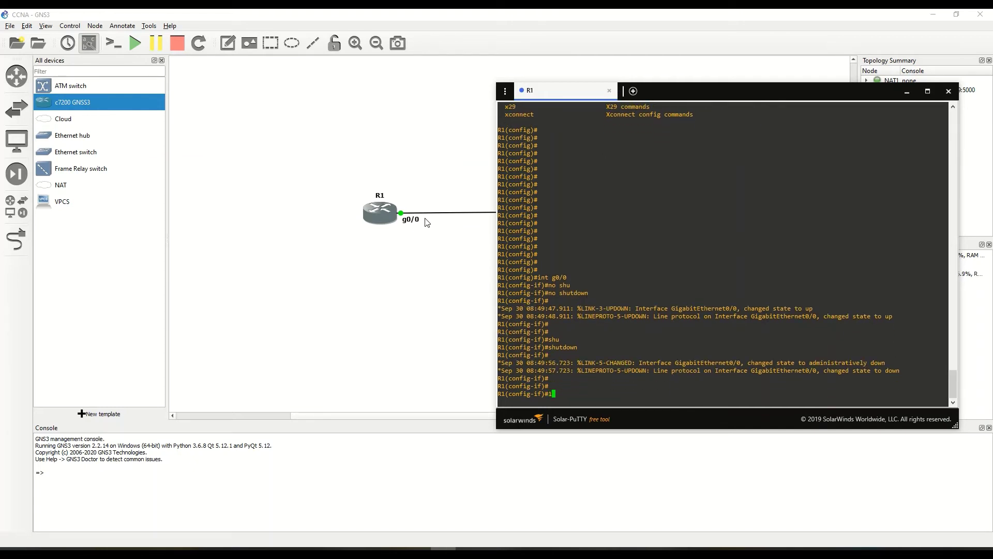
pyautogui.press('BackSpace')
pyautogui.write('no shutdown')
pyautogui.press('Return')
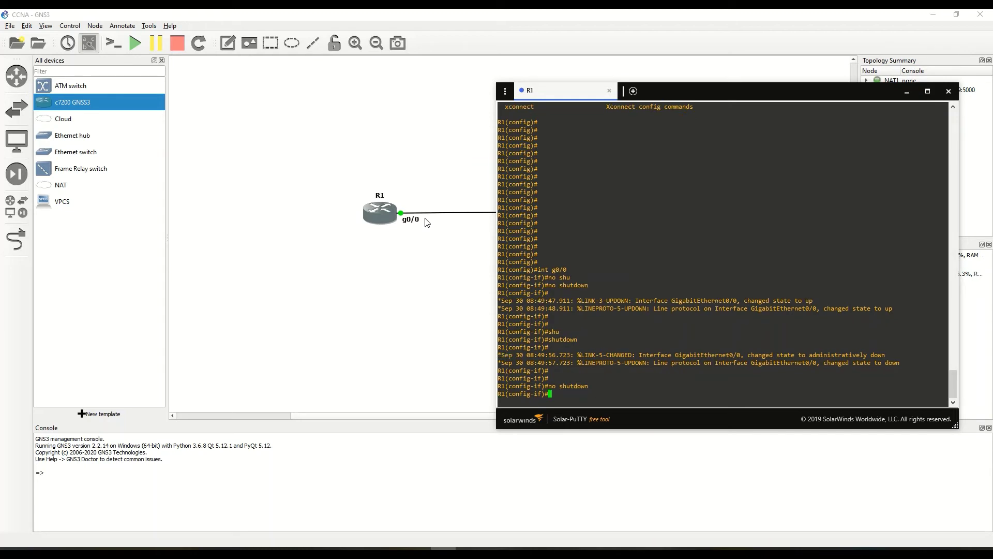
pyautogui.press('Return')
pyautogui.press('Return')
pyautogui.press('Return')
pyautogui.press('Return')
pyautogui.press('Return')
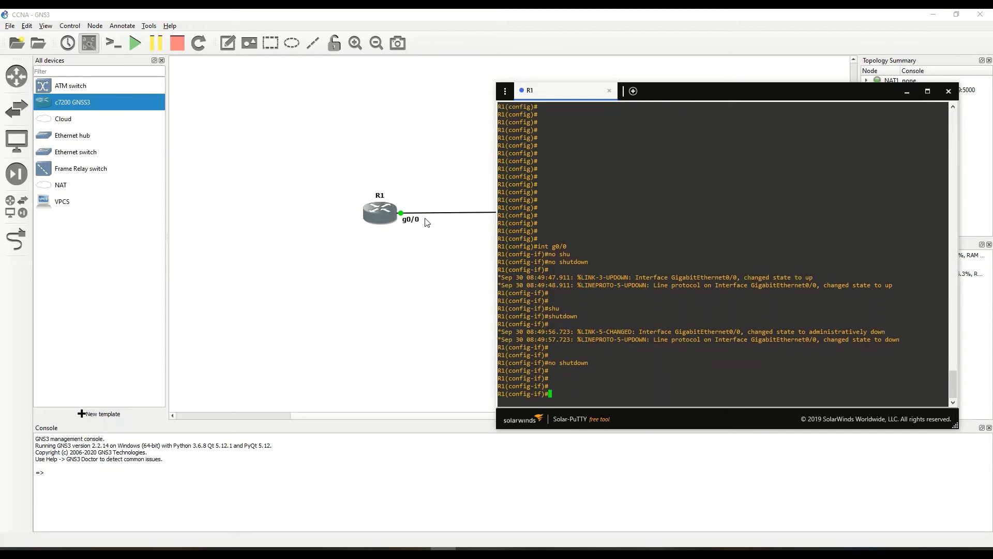
pyautogui.press('Return')
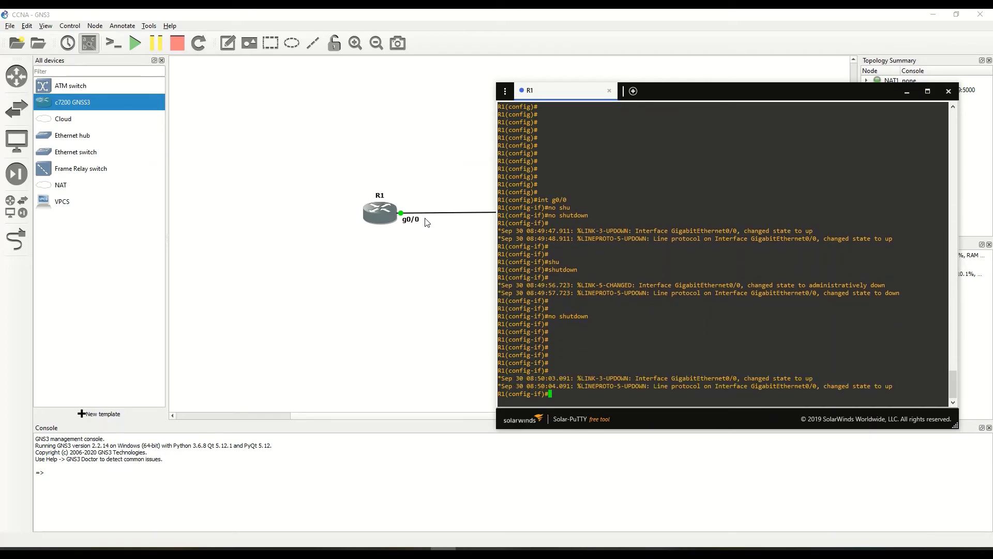
pyautogui.press('Return')
pyautogui.press('Return')
pyautogui.press('Return')
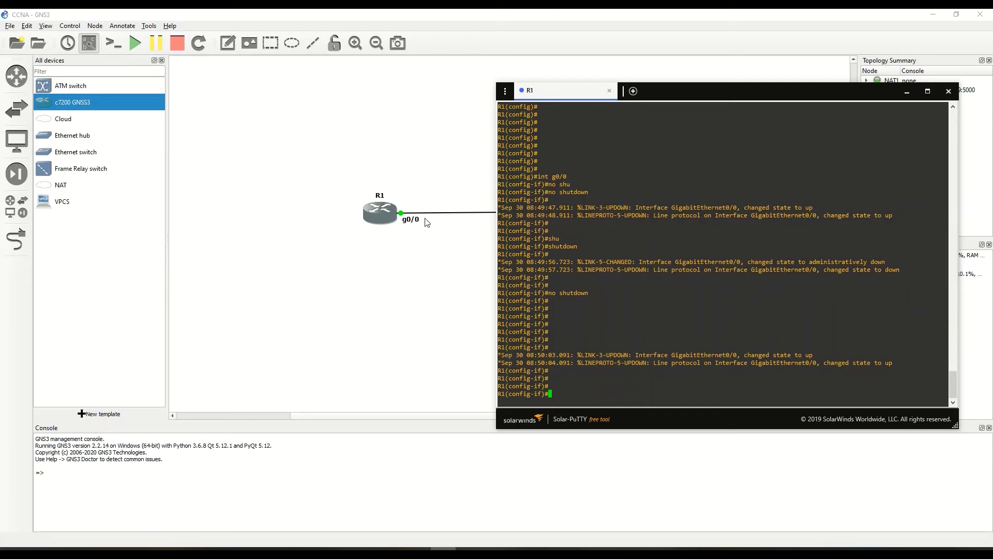
# List R1's interfaces with do sh ip int br and check the status and IP address of GigabitEthernet0/0.
pyautogui.write('do sh ip int br')
pyautogui.press('Return')
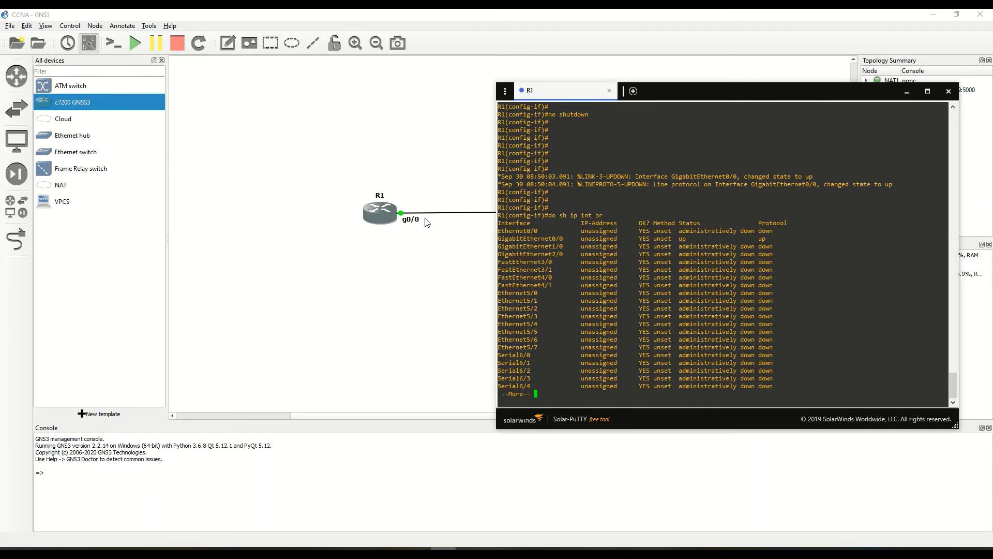
pyautogui.press('Return')
pyautogui.press('Return')
pyautogui.press('Return')
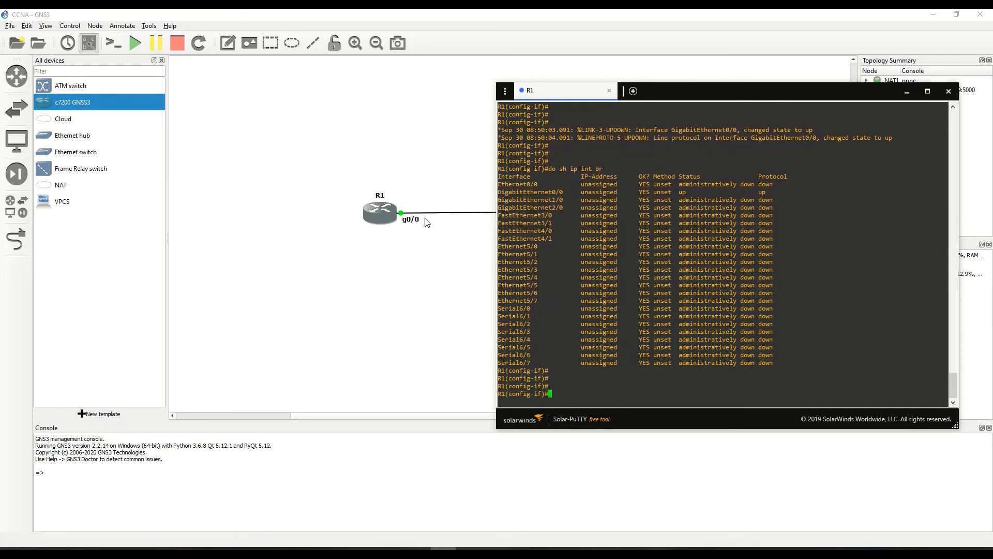
pyautogui.moveTo(578, 198); pyautogui.dragTo(655, 199)
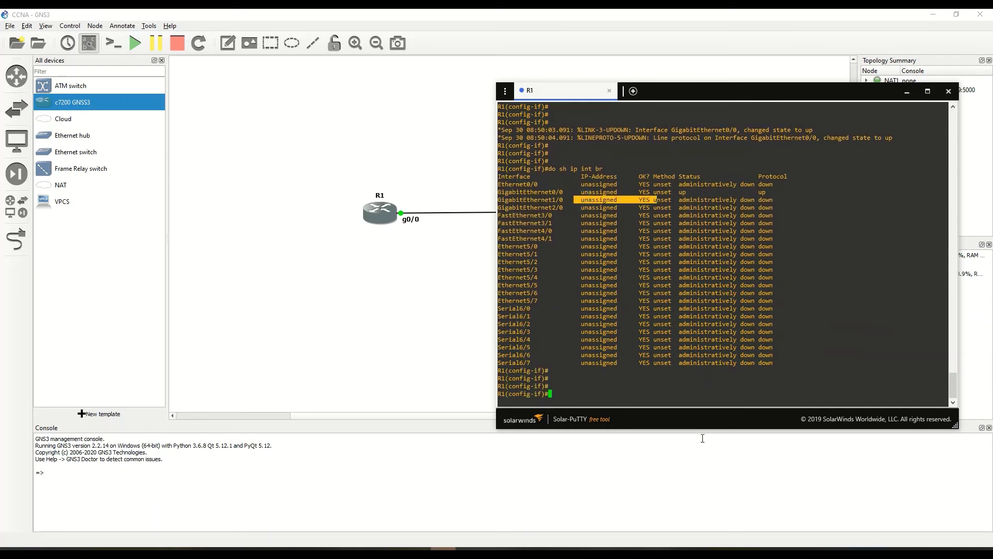
pyautogui.click(695, 392)
# Configure interface g0/0 on R1 to get its address automatically with ip address dhcp.
pyautogui.write('ip ')
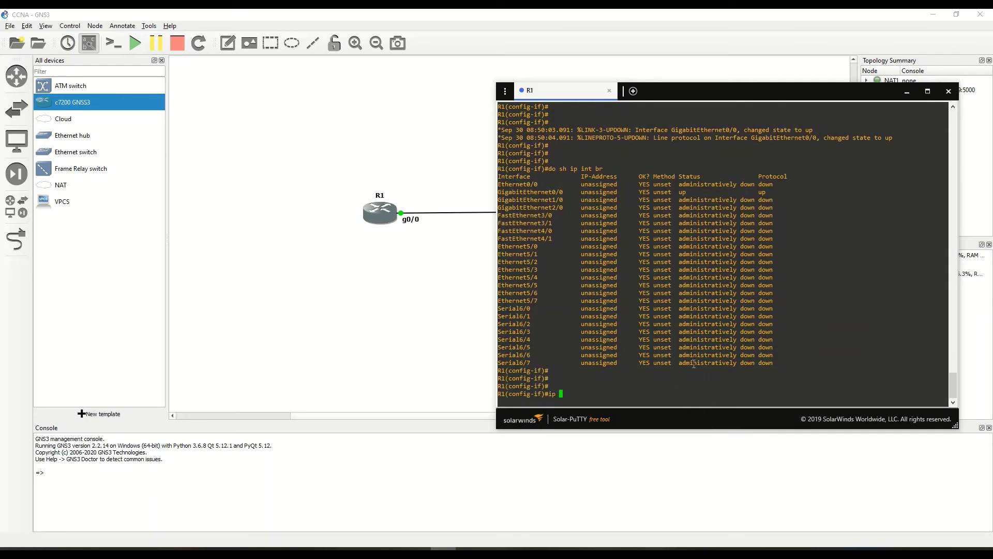
pyautogui.write('add')
pyautogui.press('Tab')
pyautogui.write('sh')
pyautogui.press('Tab')
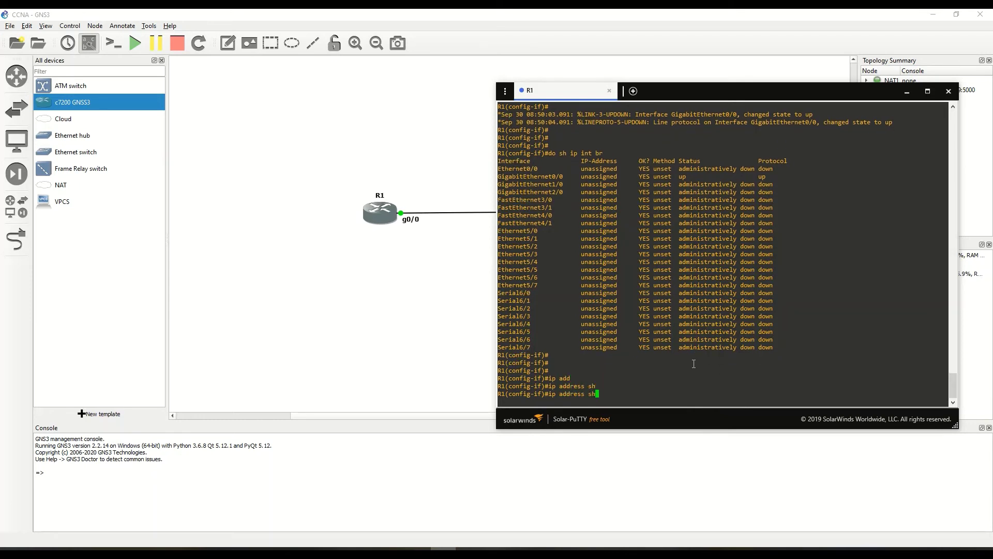
pyautogui.write('dh')
pyautogui.press('Tab')
pyautogui.press('Return')
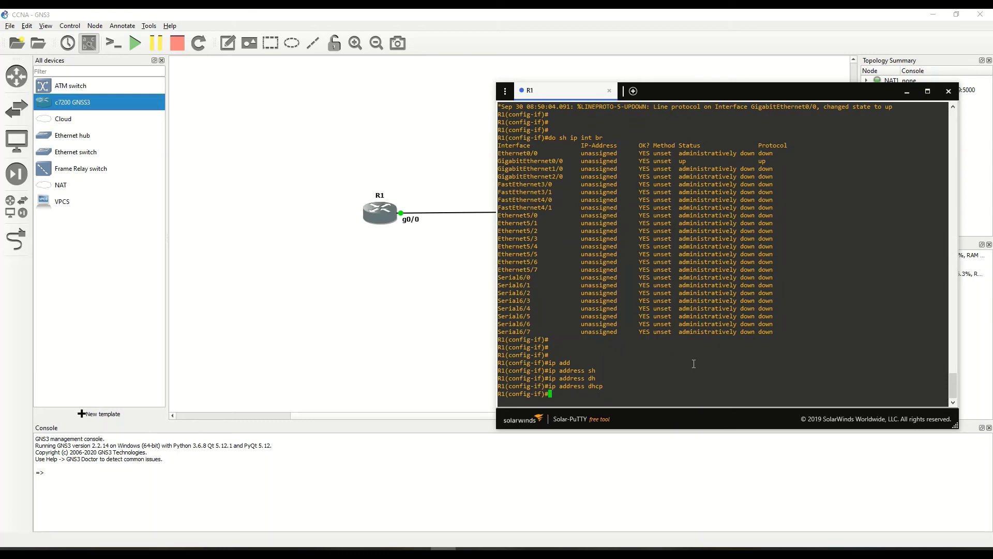
pyautogui.press('Return')
pyautogui.press('Return')
pyautogui.press('Return')
pyautogui.press('Return')
pyautogui.press('Return')
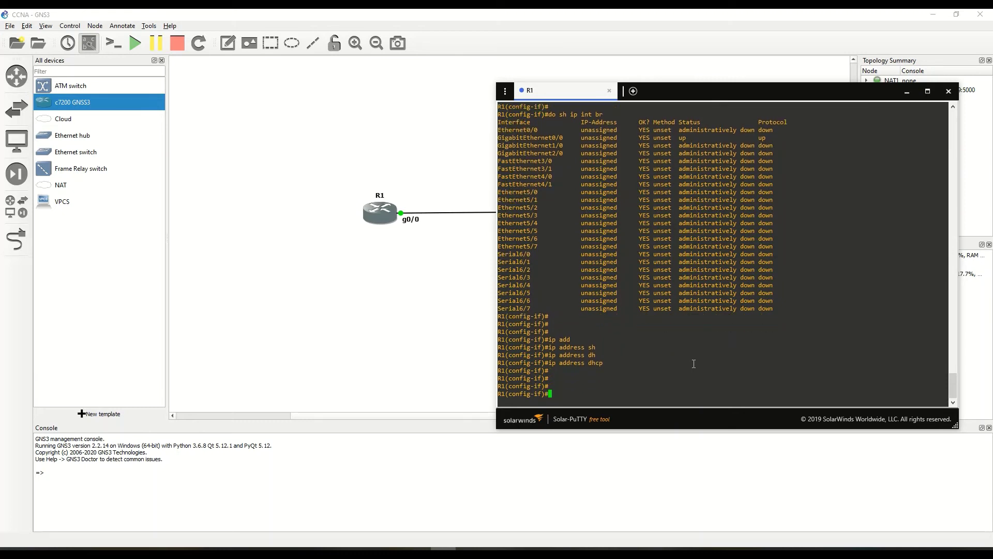
# Try to restart interface g0/0 by running shutdown and immediately no shutdown.
pyautogui.write('s')
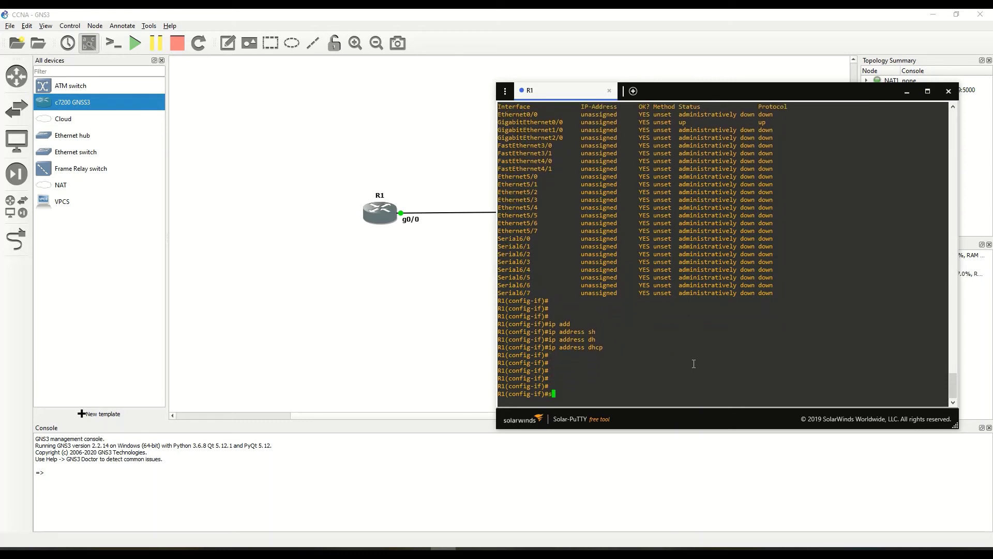
pyautogui.write('h')
pyautogui.press('Tab')
pyautogui.press('Return')
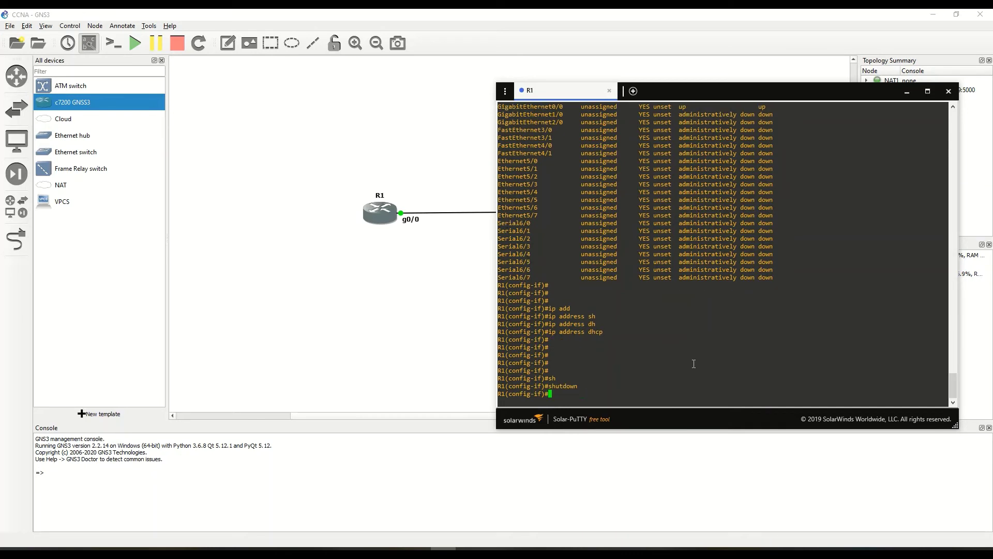
pyautogui.write('no shu')
pyautogui.press('Tab')
pyautogui.press('Return')
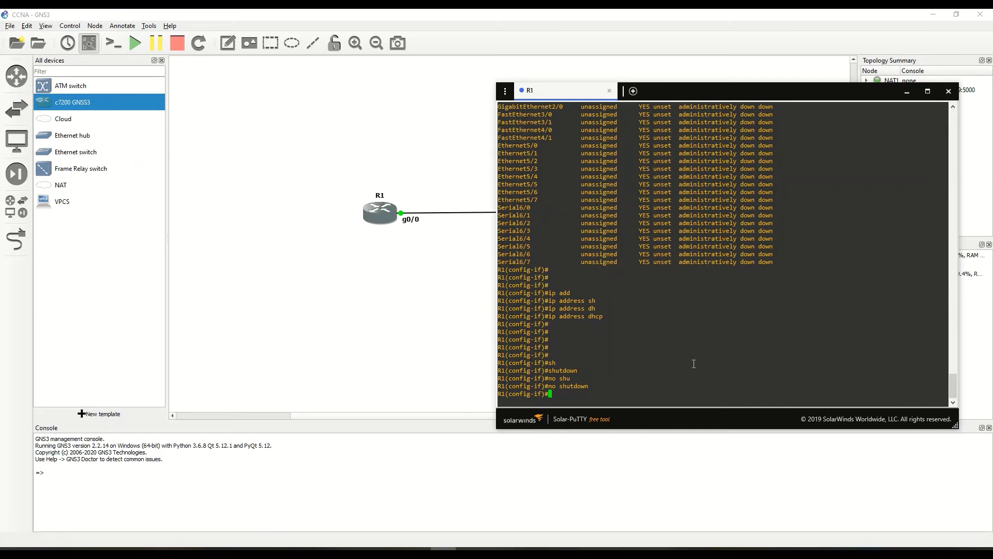
pyautogui.press('Return')
pyautogui.press('Return')
pyautogui.press('Return')
pyautogui.press('Return')
pyautogui.press('Return')
pyautogui.press('Return')
pyautogui.press('Return')
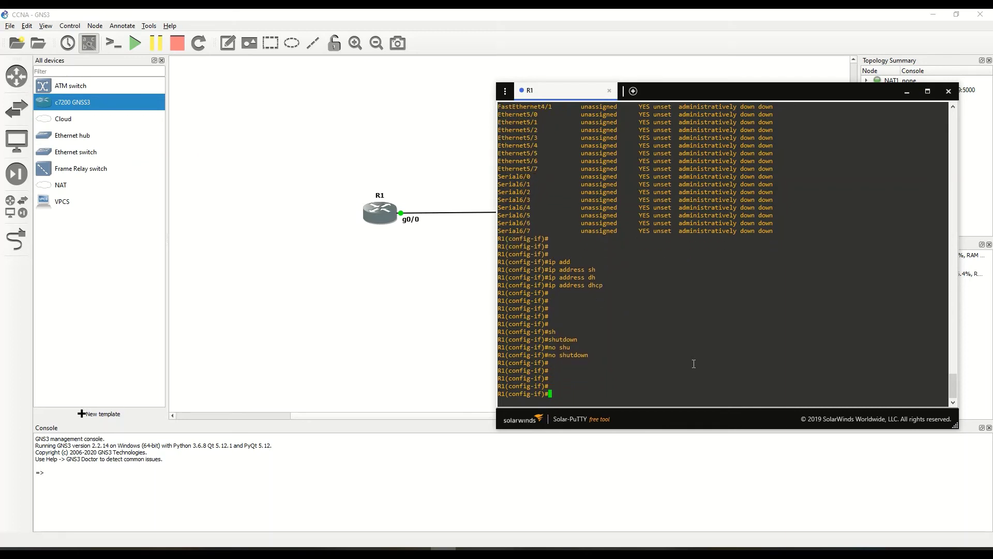
# Disable interface g0/0 on R1 with the shutdown command.
pyautogui.press('Up')
pyautogui.press('Up')
pyautogui.press('Return')
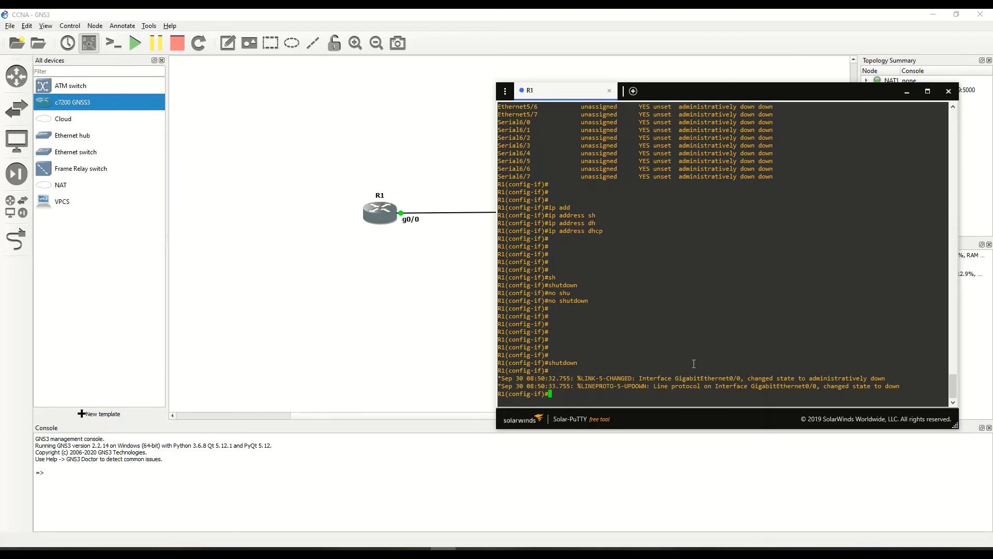
pyautogui.press('Return')
pyautogui.press('Return')
pyautogui.press('Return')
# Bring interface g0/0 back up with no shutdown and repeat the command once.
pyautogui.write('no shutdown')
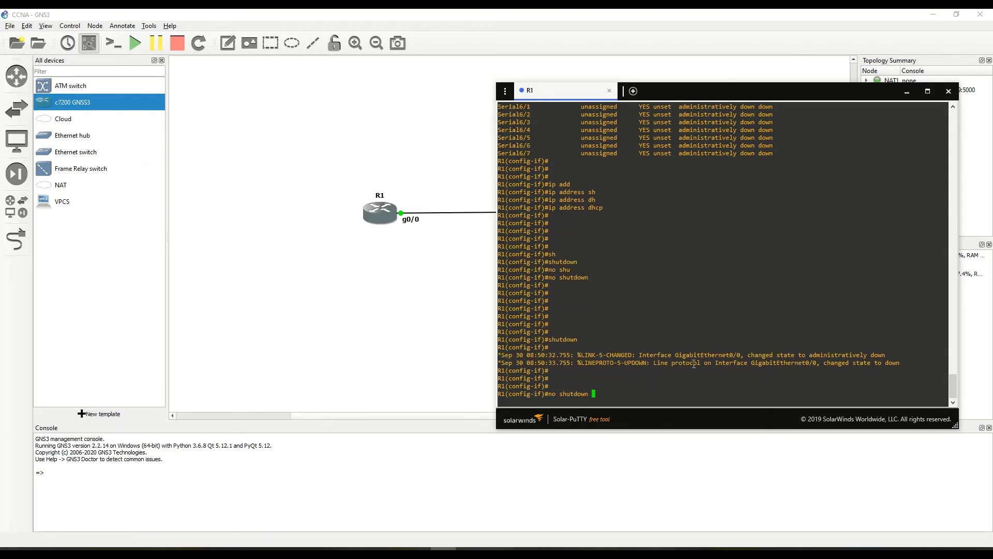
pyautogui.press('Return')
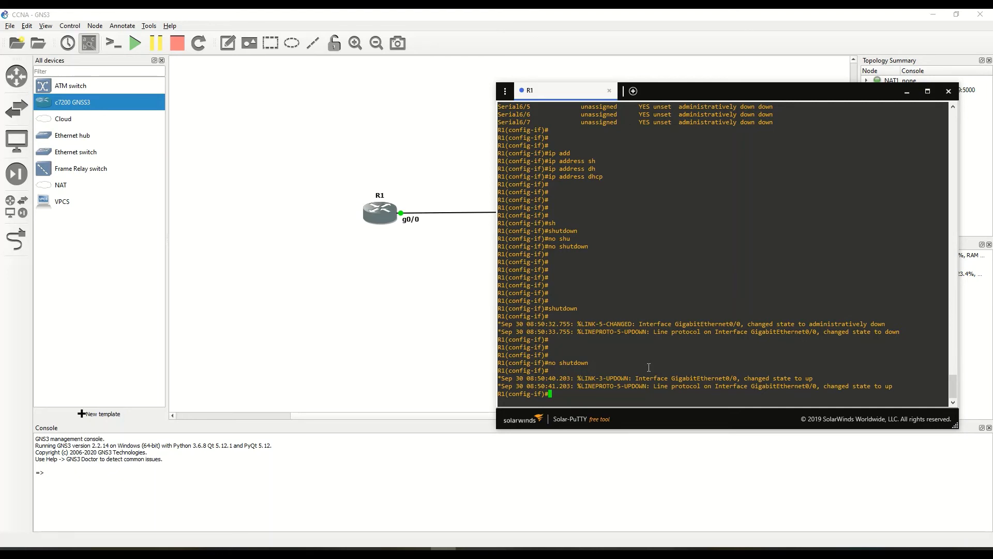
pyautogui.press('Return')
pyautogui.press('Return')
pyautogui.press('Return')
pyautogui.press('Up')
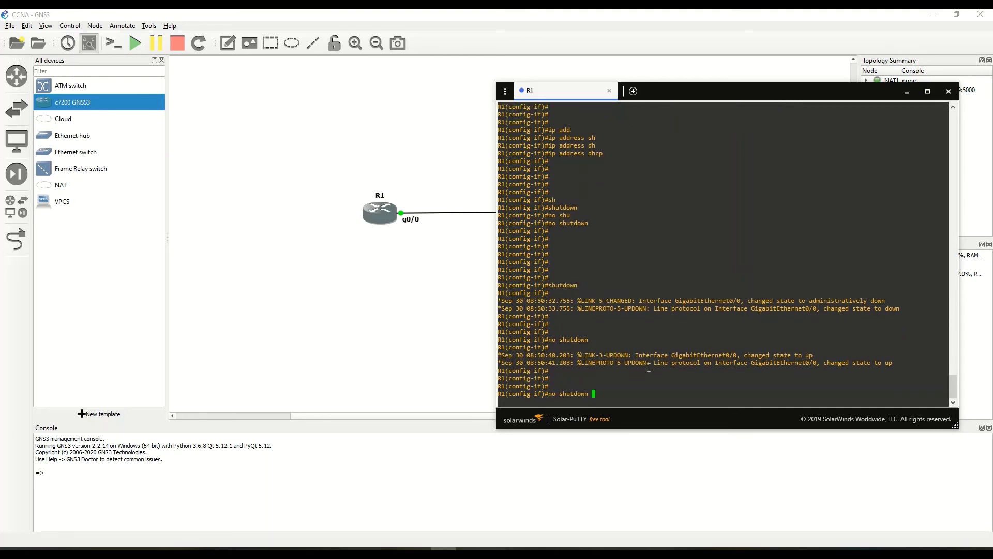
pyautogui.press('Return')
# Move the R1 console window clear of the NAT1 label and examine the DHCP address assignment message for GigabitEthernet0/0.
pyautogui.press('Up')
pyautogui.press('Up')
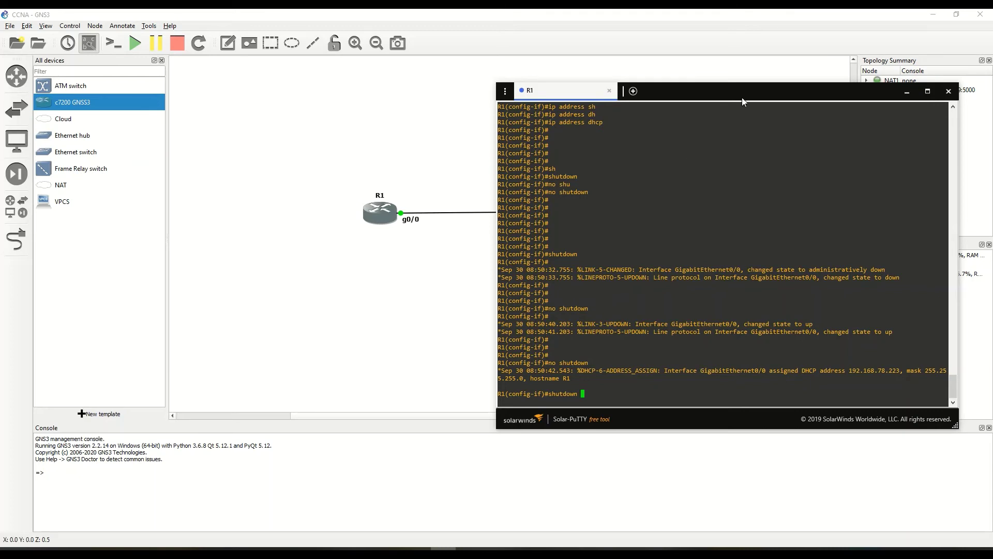
pyautogui.moveTo(743, 101); pyautogui.dragTo(444, 268)
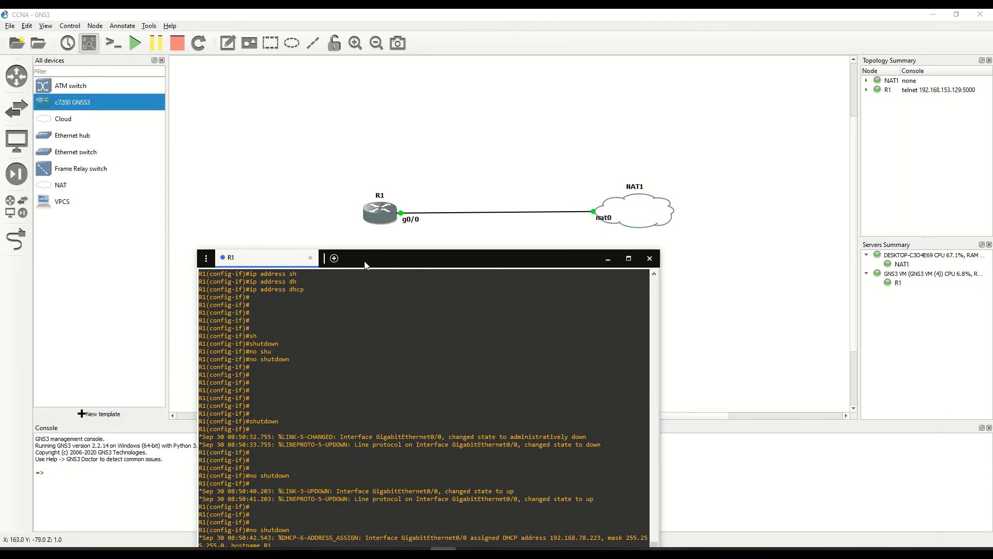
pyautogui.moveTo(393, 262); pyautogui.dragTo(526, 283)
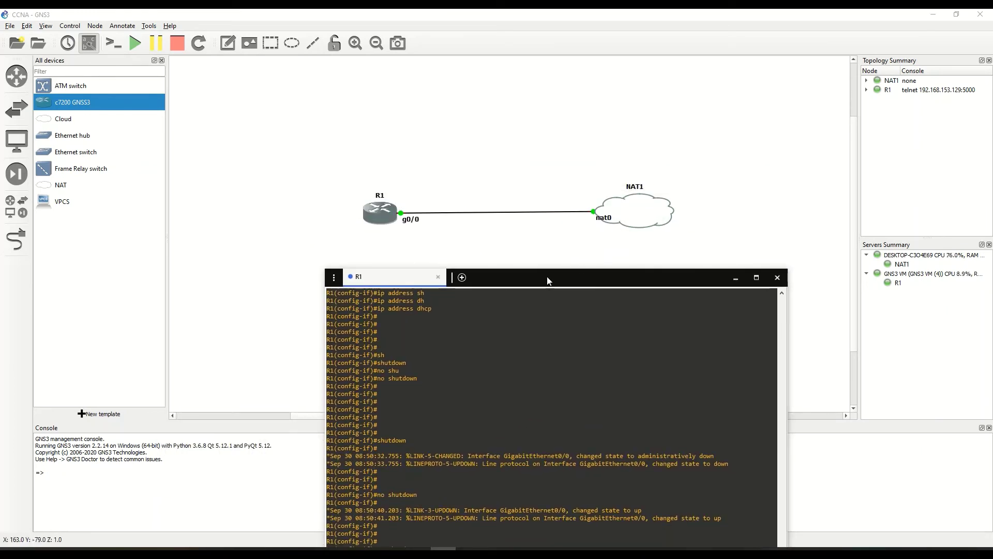
pyautogui.moveTo(514, 281); pyautogui.dragTo(330, 118)
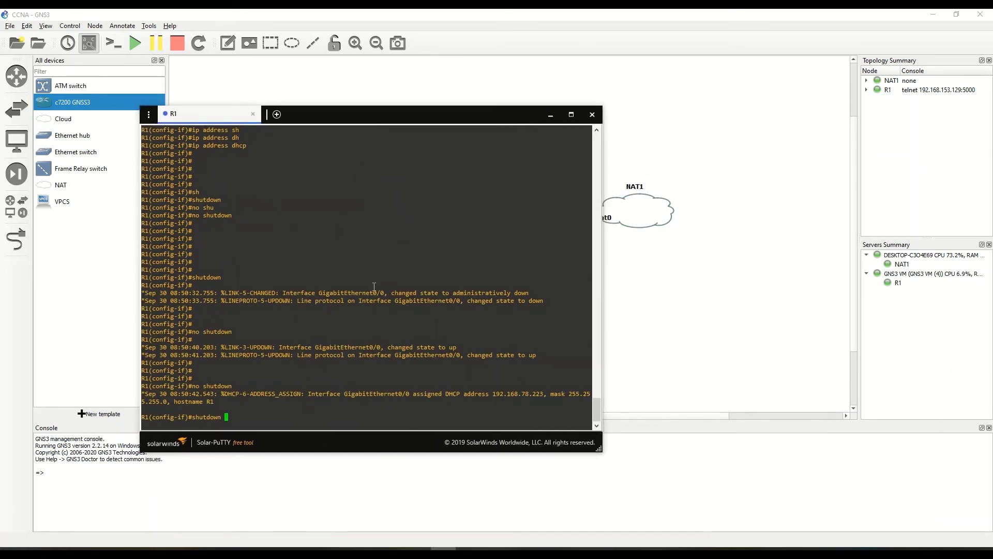
pyautogui.moveTo(490, 395); pyautogui.dragTo(538, 395)
pyautogui.click(361, 337)
# Clear the pending shutdown command and return R1 to privileged EXEC mode with end.
pyautogui.press('BackSpace')
pyautogui.press('BackSpace')
pyautogui.press('BackSpace')
pyautogui.press('BackSpace')
pyautogui.press('BackSpace')
pyautogui.press('BackSpace')
pyautogui.press('BackSpace')
pyautogui.press('BackSpace')
pyautogui.write('end')
pyautogui.press('Return')
pyautogui.press('Return')
pyautogui.press('Return')
pyautogui.press('Return')
pyautogui.write('ping ')
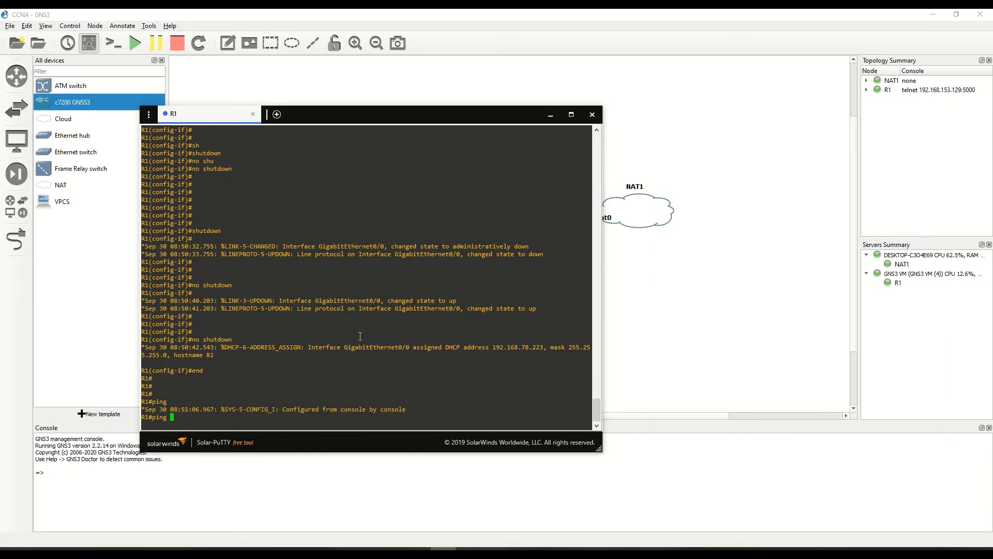
pyautogui.write('google.com')
pyautogui.click(571, 114)
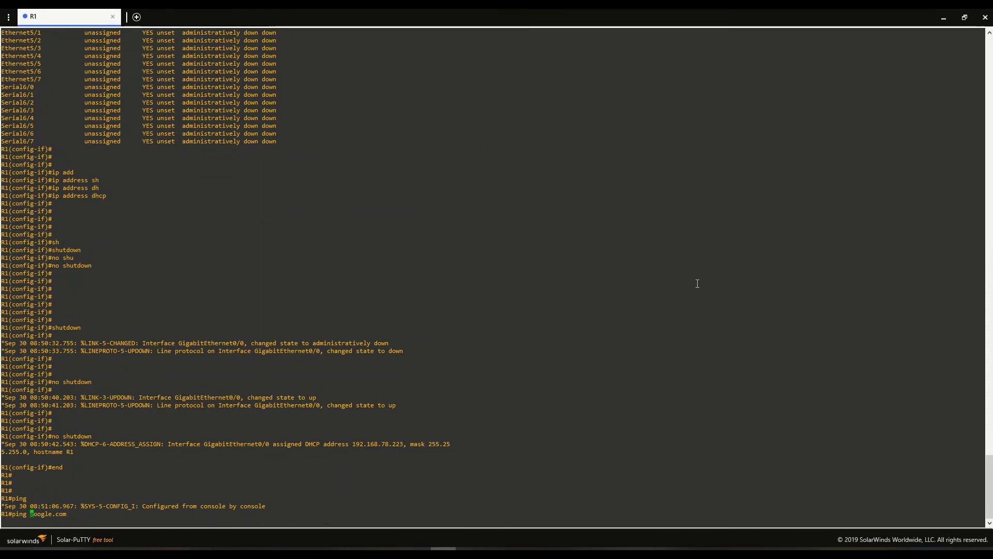
pyautogui.write('www')
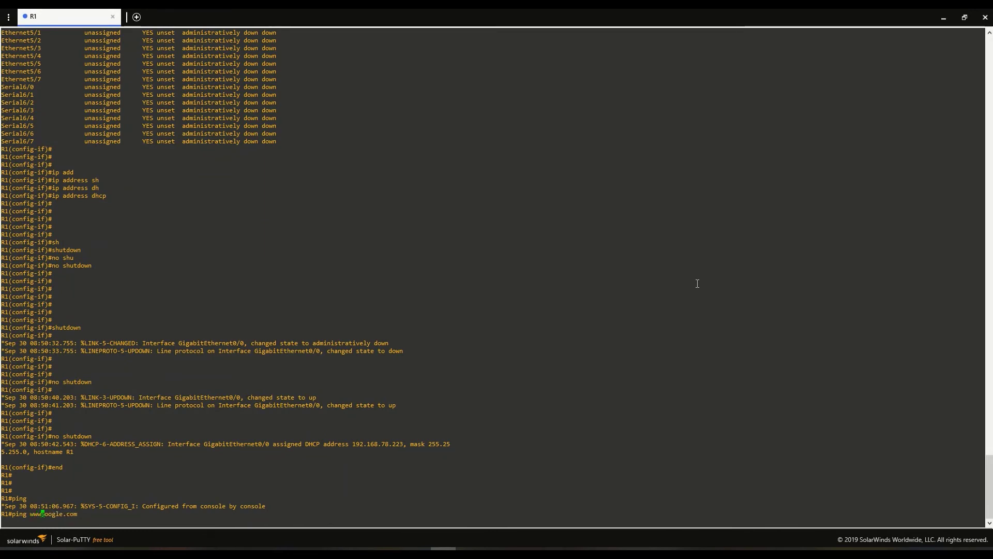
pyautogui.write('.')
pyautogui.press('Return')
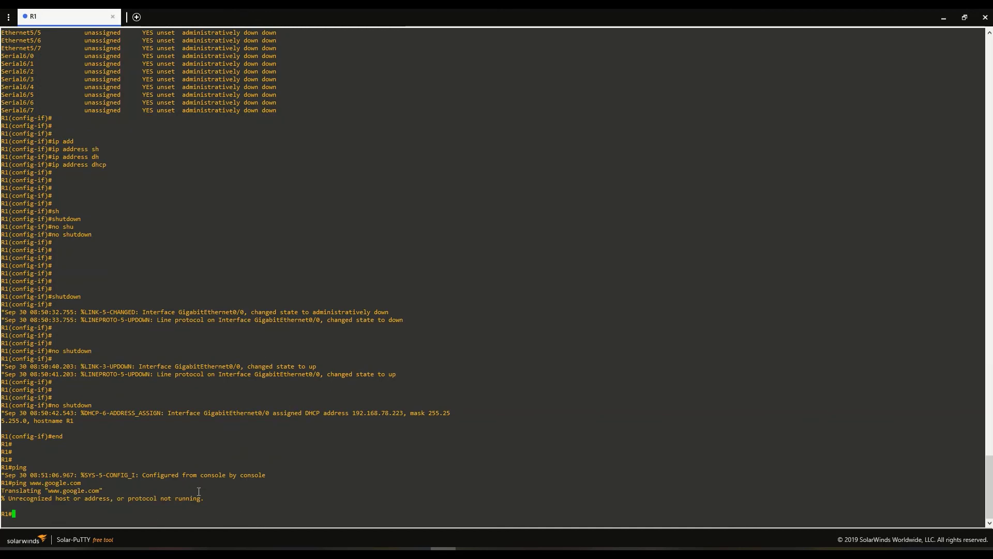
# Ping 8.8.8.8 from R1 and highlight the ping command line in the console.
pyautogui.write('ping 8')
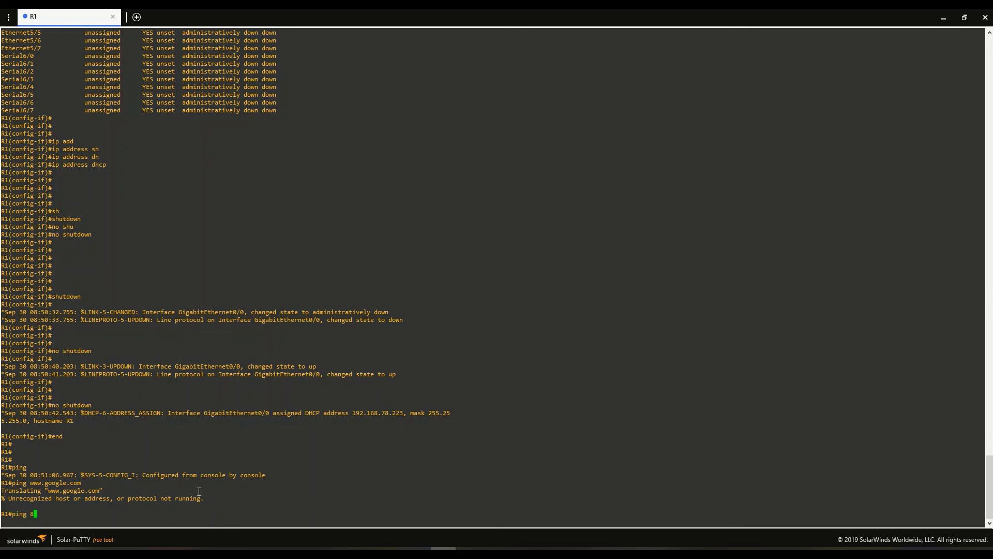
pyautogui.write('.8.8.8')
pyautogui.press('Return')
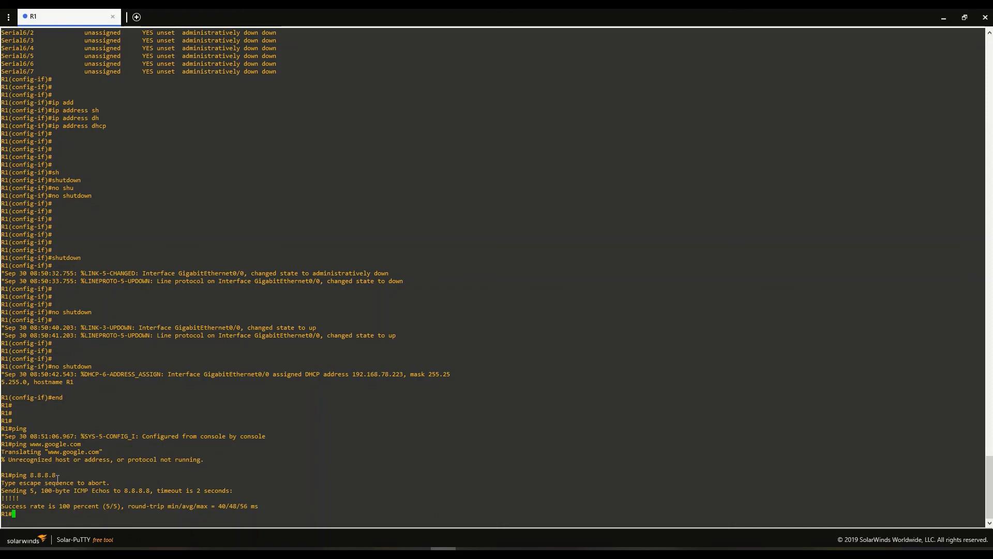
pyautogui.moveTo(57, 478); pyautogui.dragTo(8, 475)
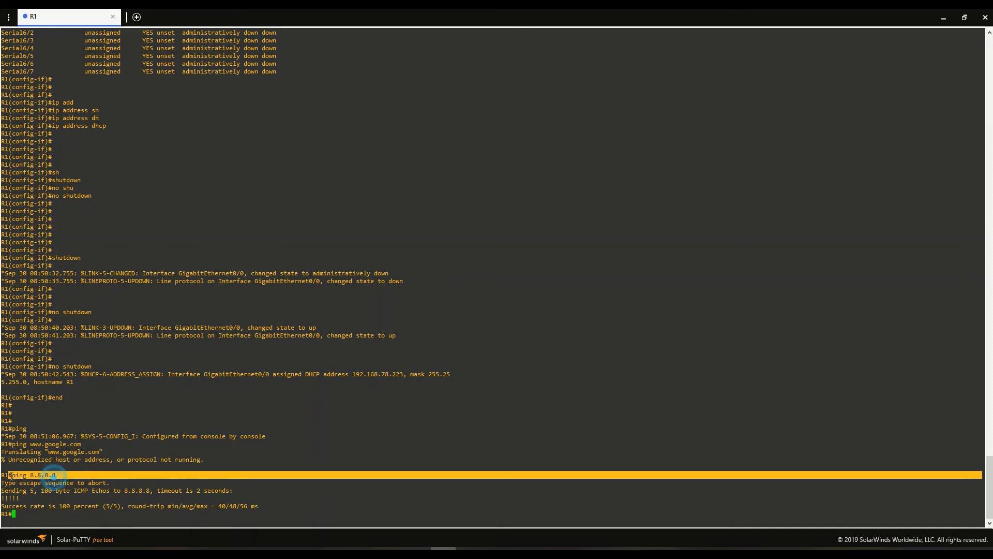
# Restore the console window to its smaller size and move it off router R1.
pyautogui.click(965, 17)
pyautogui.moveTo(458, 114); pyautogui.dragTo(747, 127)
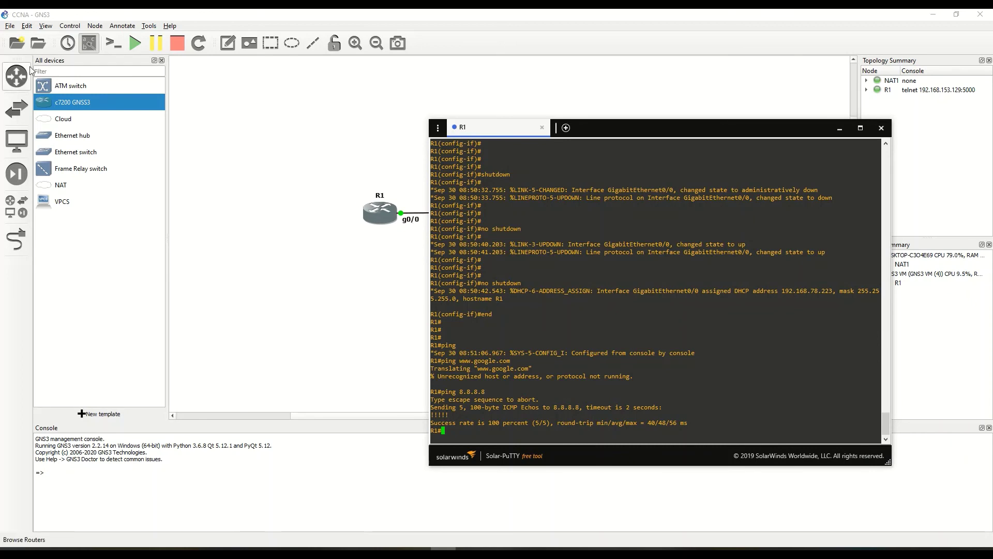
pyautogui.moveTo(606, 128); pyautogui.dragTo(647, 83)
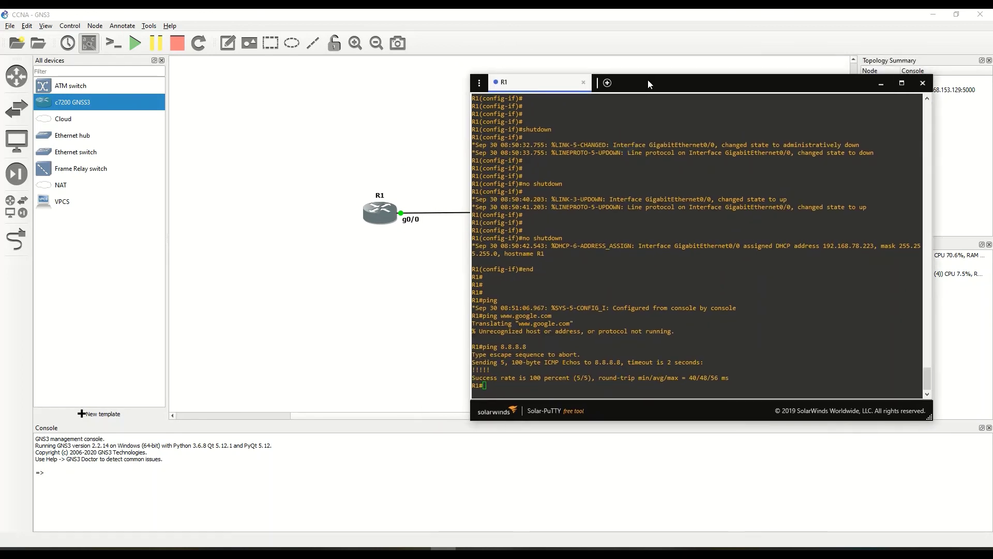
# Add two more c7200 GNSS3 routers to the topology, one below R1 and one to the lower left of R1.
pyautogui.click(39, 101)
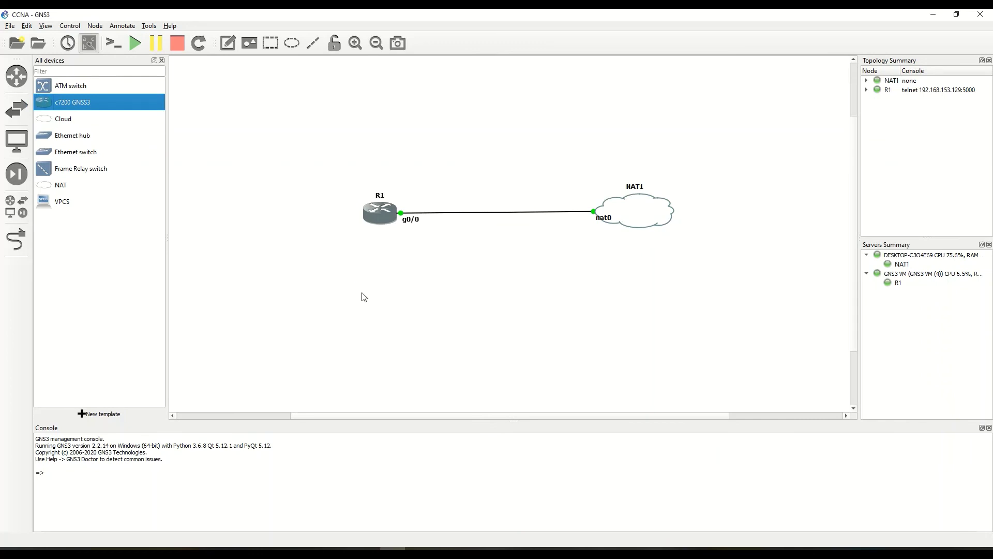
pyautogui.moveTo(364, 297); pyautogui.dragTo(368, 285)
pyautogui.moveTo(52, 103); pyautogui.dragTo(252, 239)
# Start a link from R3's GigabitEthernet0/0 and try to connect it to R1's GigabitEthernet0/0.
pyautogui.click(28, 237)
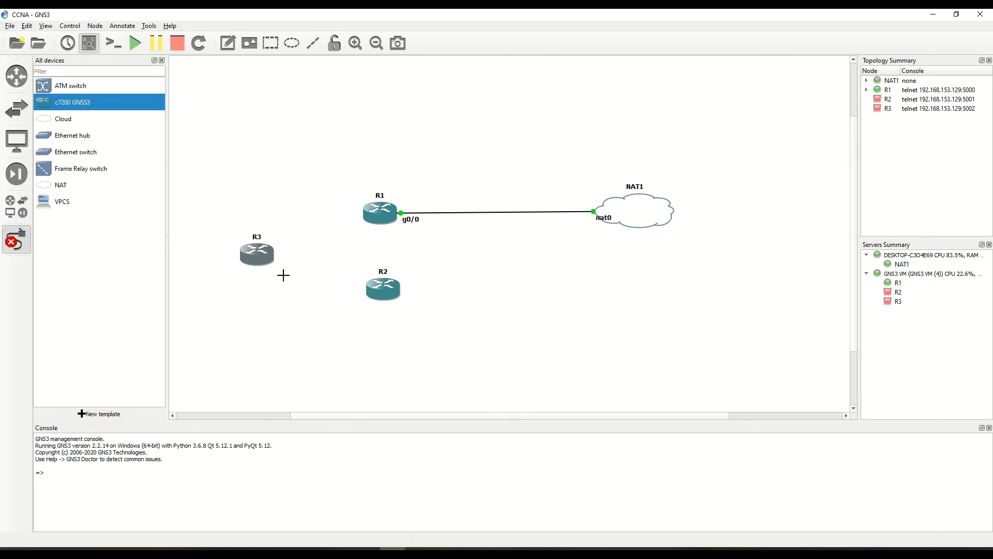
pyautogui.click(245, 252)
pyautogui.click(269, 258)
pyautogui.click(386, 213)
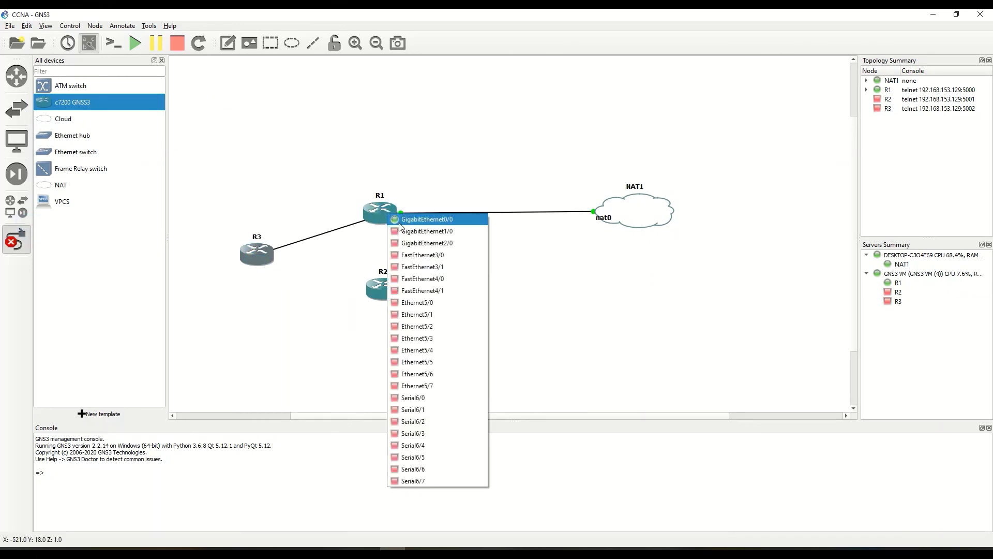
pyautogui.click(398, 219)
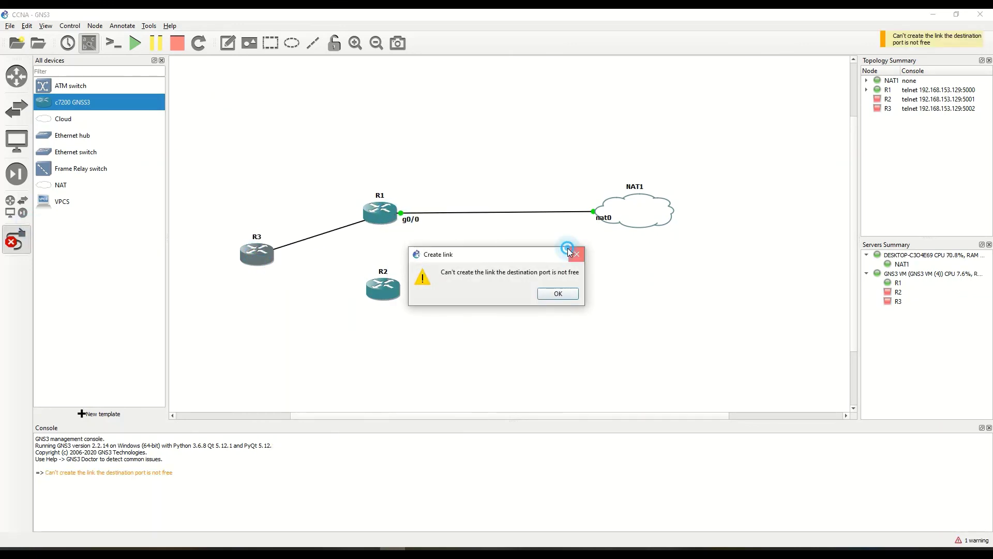
pyautogui.click(576, 254)
# Complete the pending link from R3 on R1's GigabitEthernet1/0 and leave link mode.
pyautogui.click(386, 217)
pyautogui.click(404, 234)
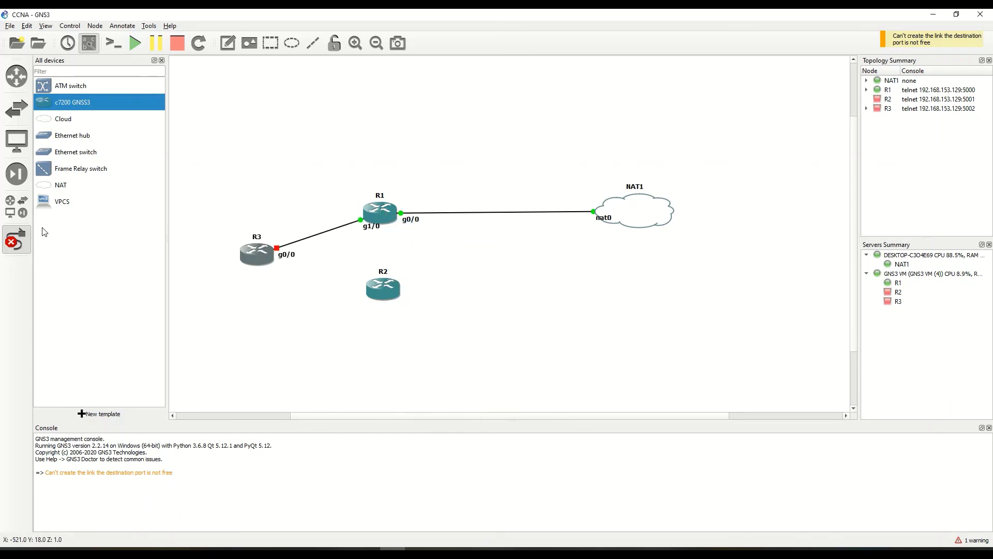
pyautogui.click(27, 241)
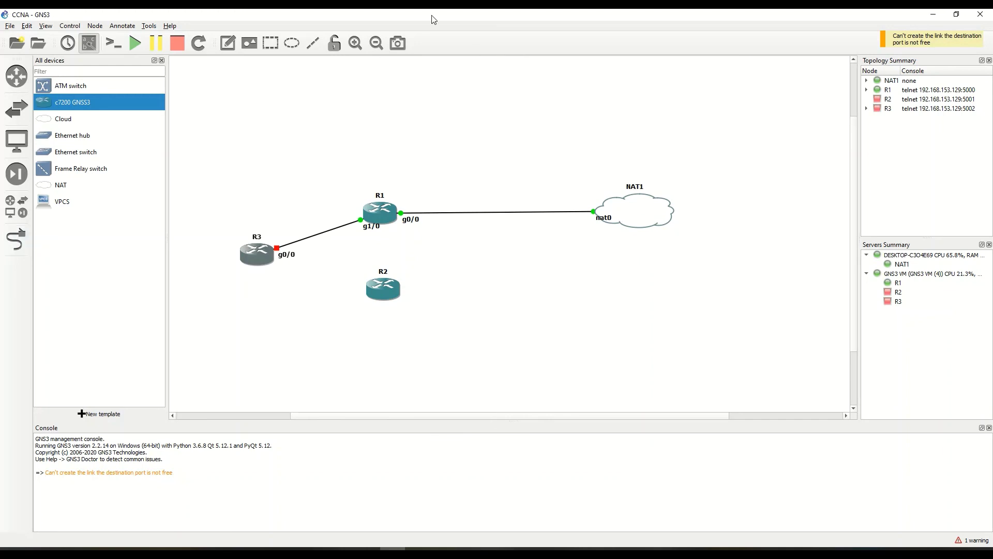
# Switch to the Dynamips installation slide in Adobe Acrobat Reader and return to GNS3.
pyautogui.hotkey('alt', 'Tab')
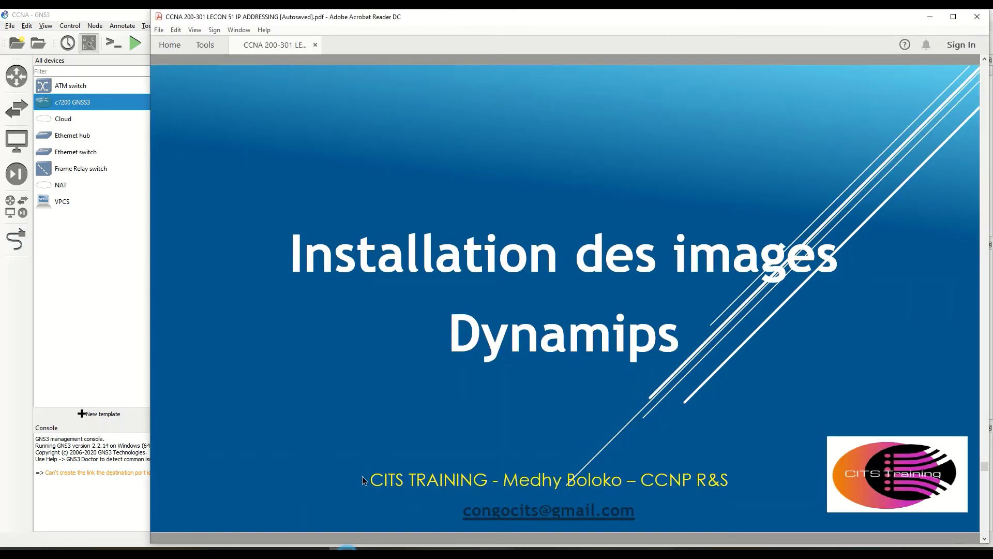
pyautogui.click(110, 263)
# Open the preferences and examine the Dynamips settings and the IOS router, IOU device and Qemu VM template pages.
pyautogui.click(27, 25)
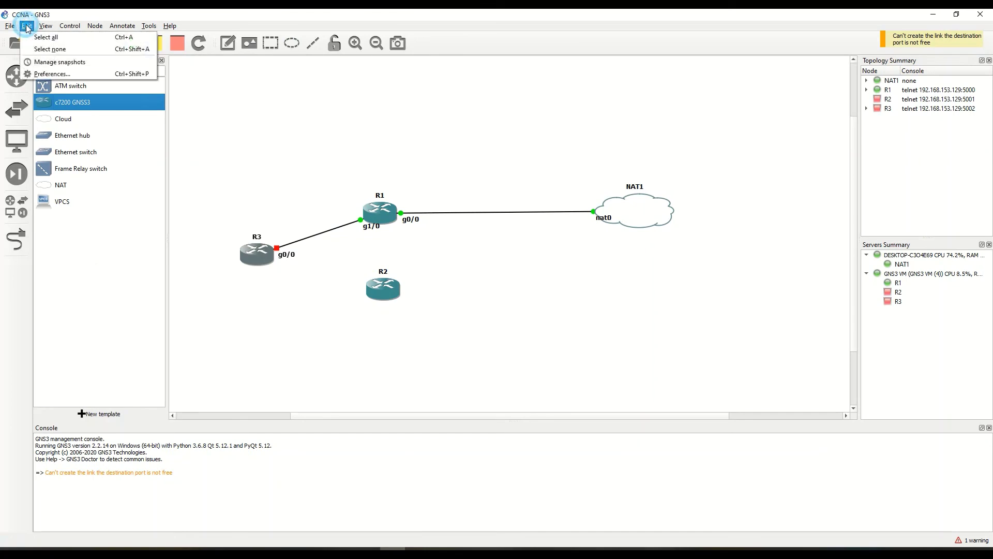
pyautogui.click(54, 74)
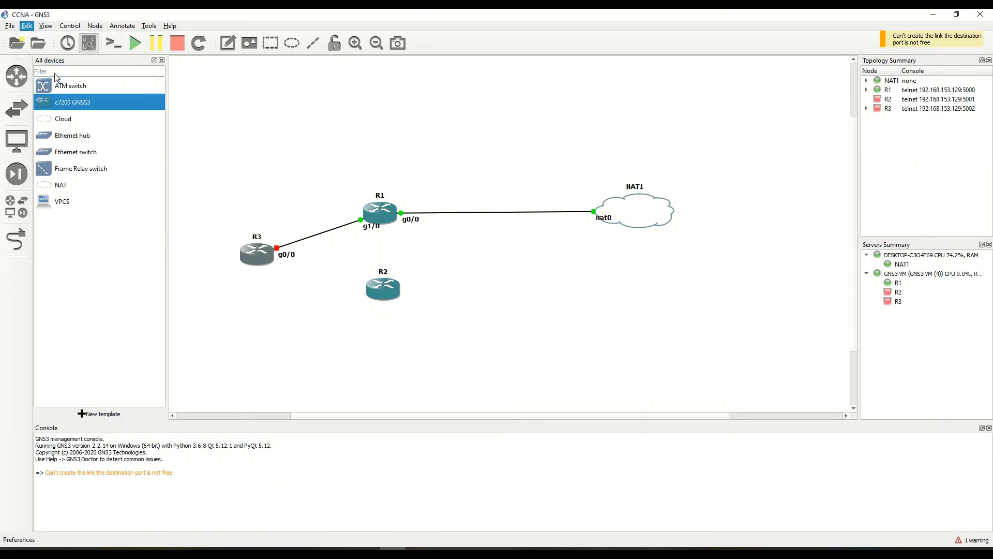
pyautogui.click(288, 237)
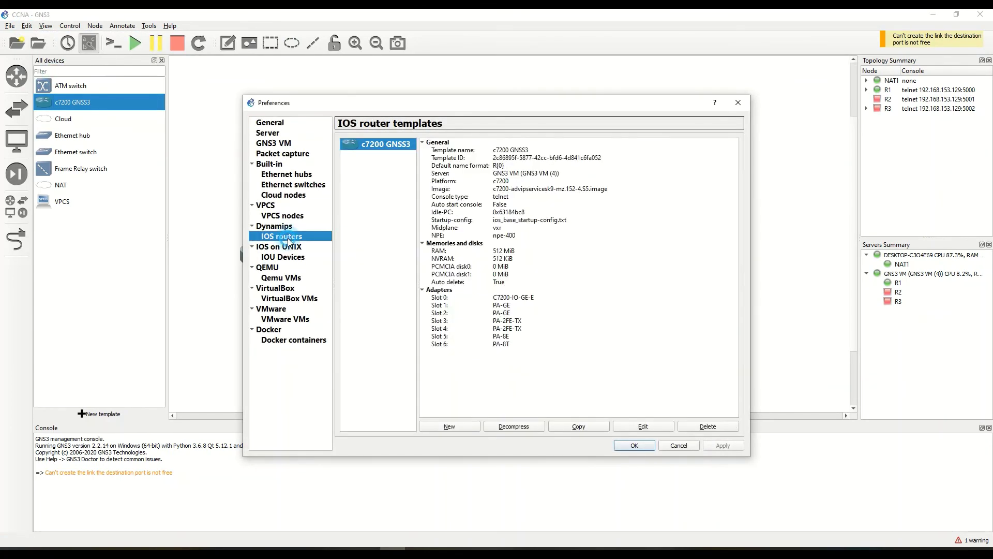
pyautogui.click(273, 226)
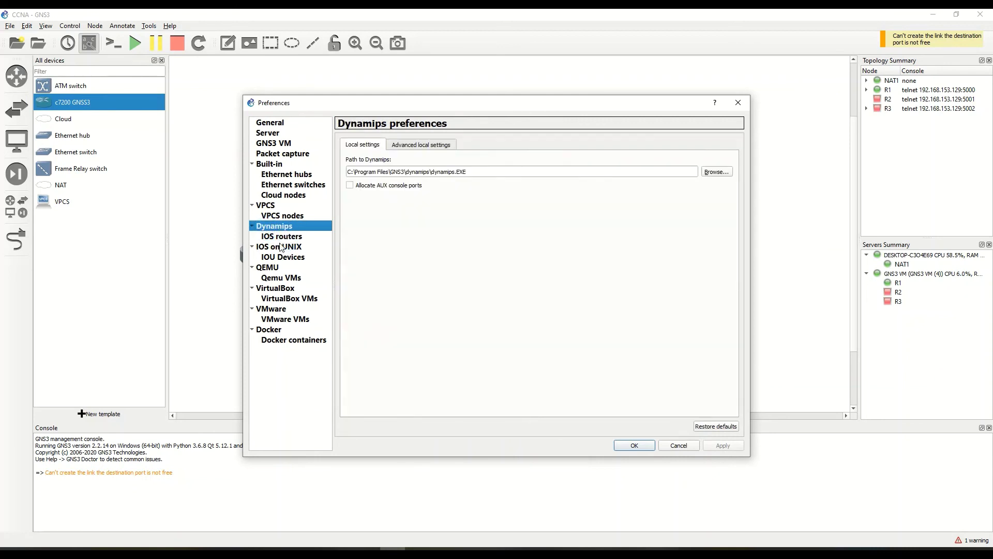
pyautogui.click(279, 236)
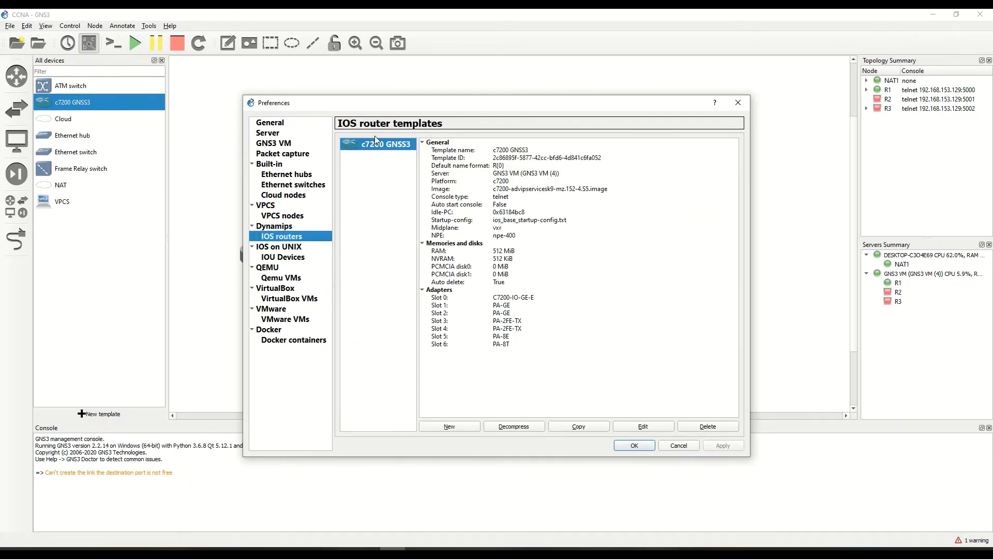
pyautogui.click(274, 226)
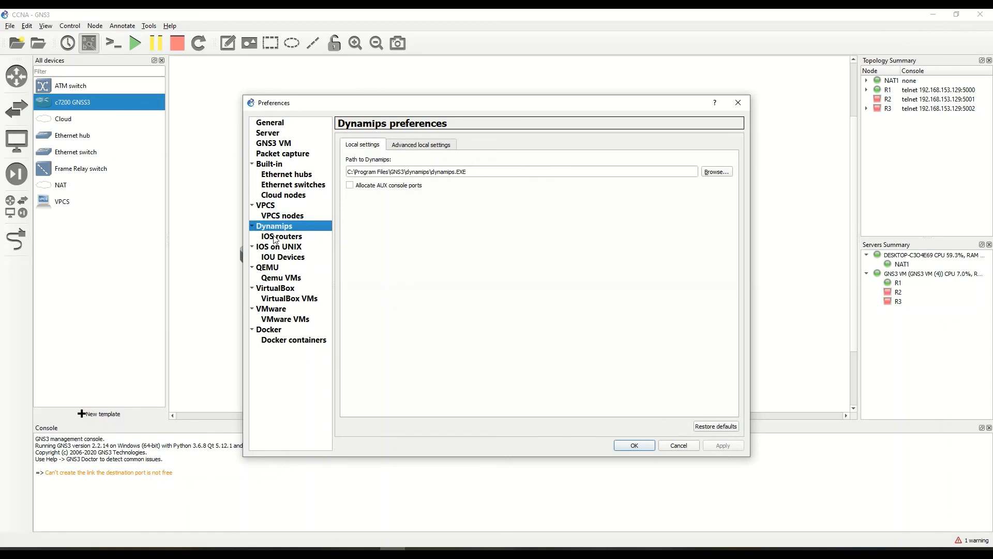
pyautogui.click(275, 237)
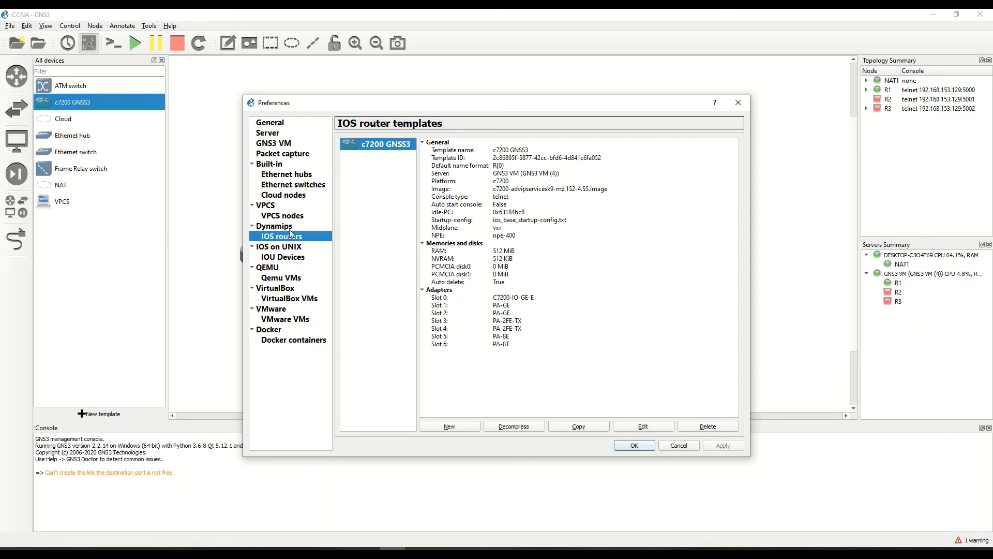
pyautogui.click(286, 257)
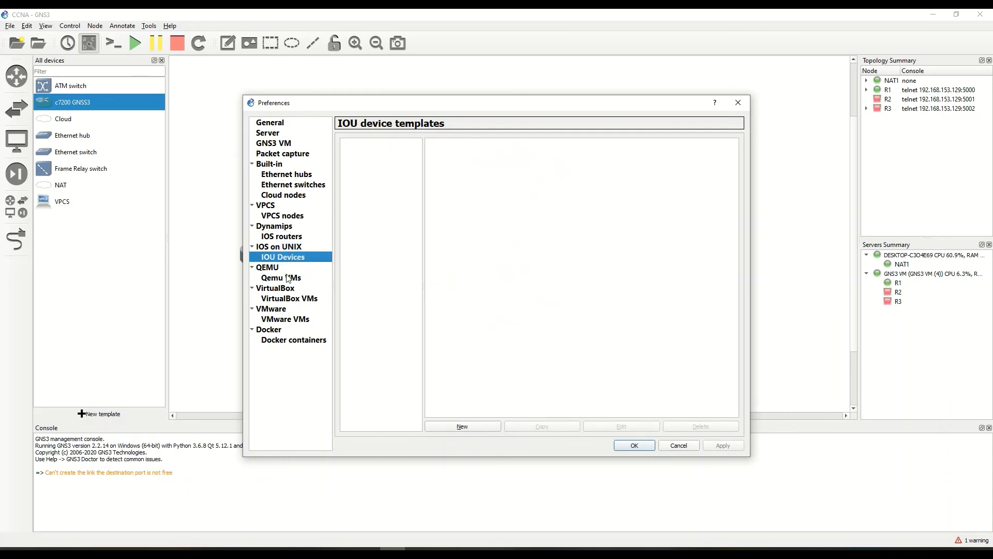
pyautogui.click(283, 278)
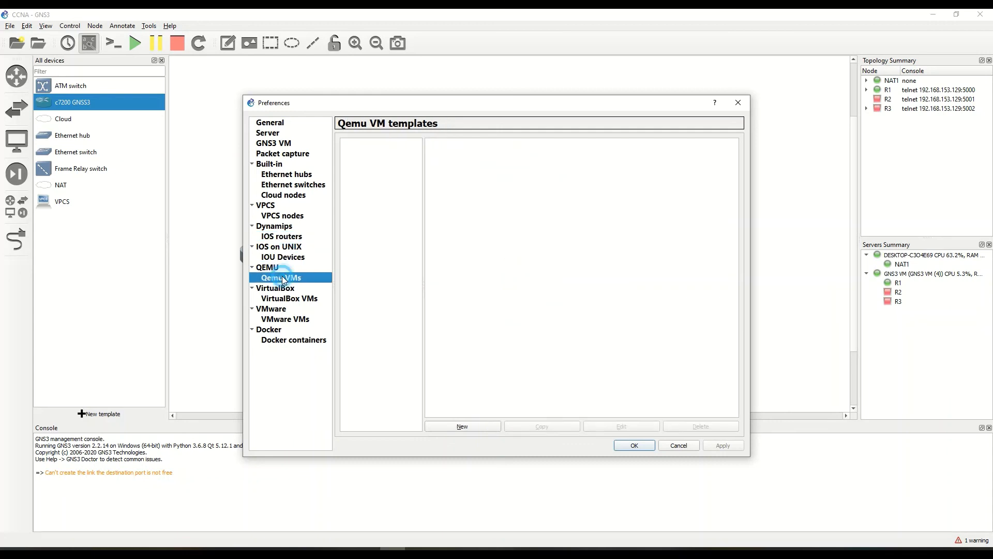